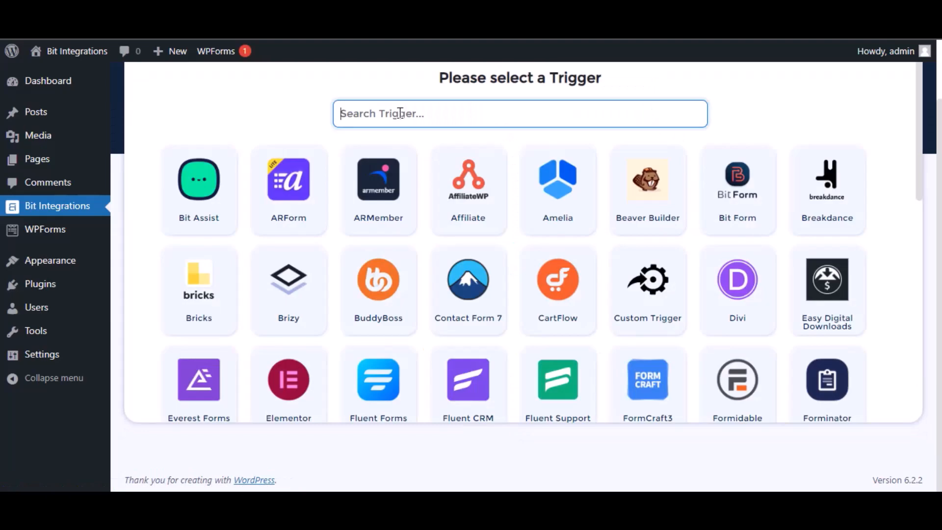
- Set WPForms as the trigger with Simple Contact Form as its form and continue to the action selection
type("wp")
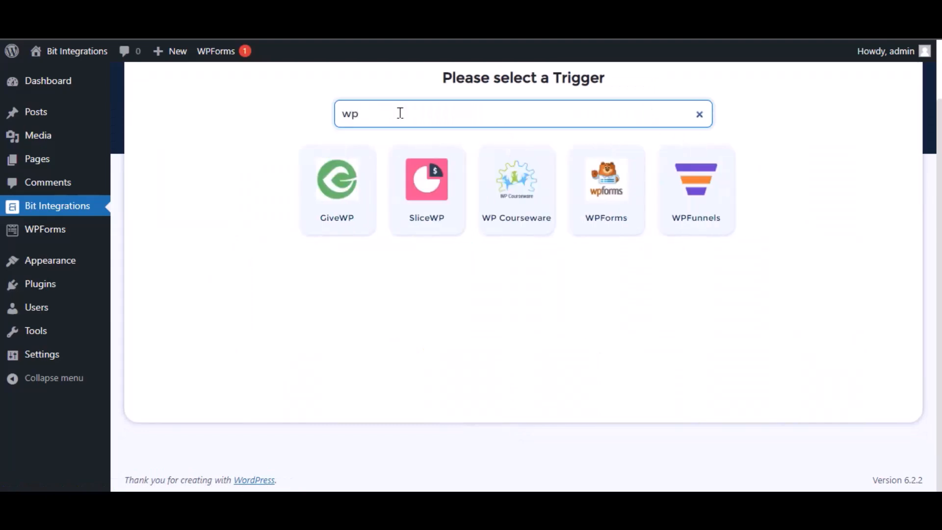
left_click(604, 218)
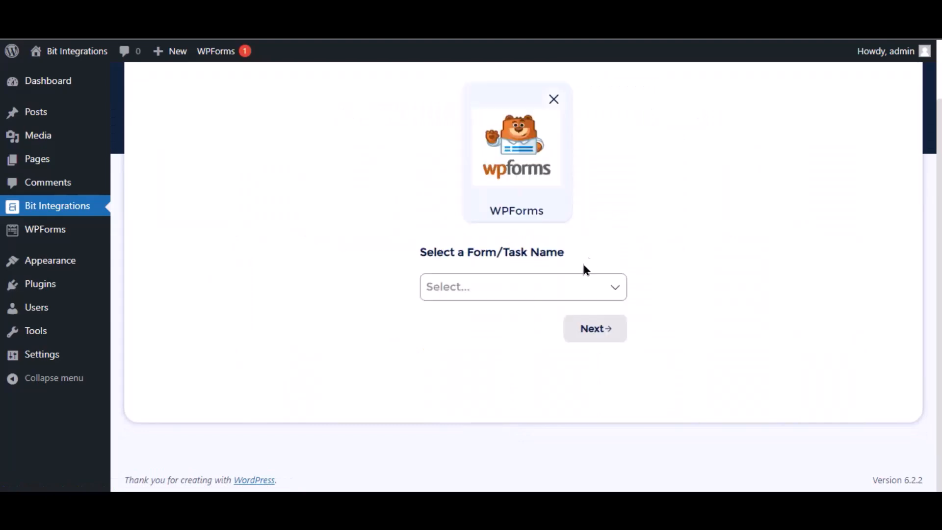
left_click(506, 284)
left_click(505, 316)
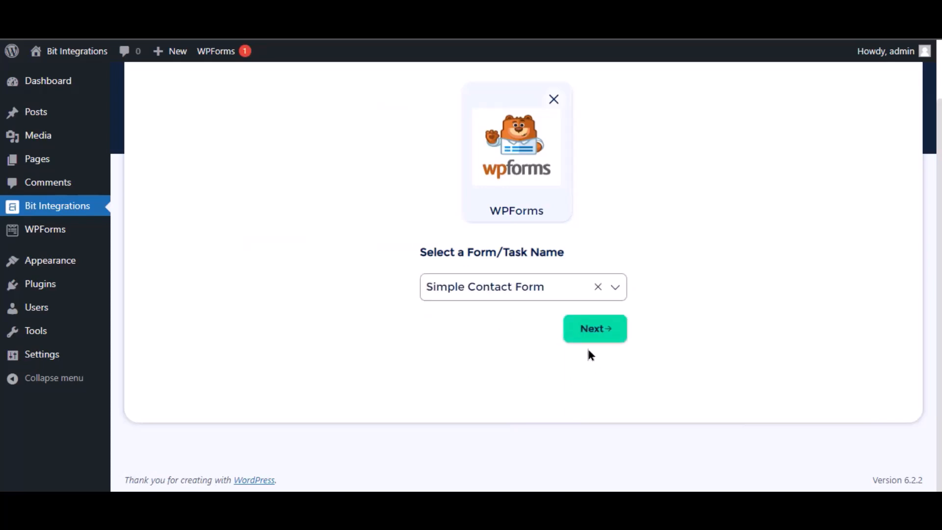
left_click(595, 329)
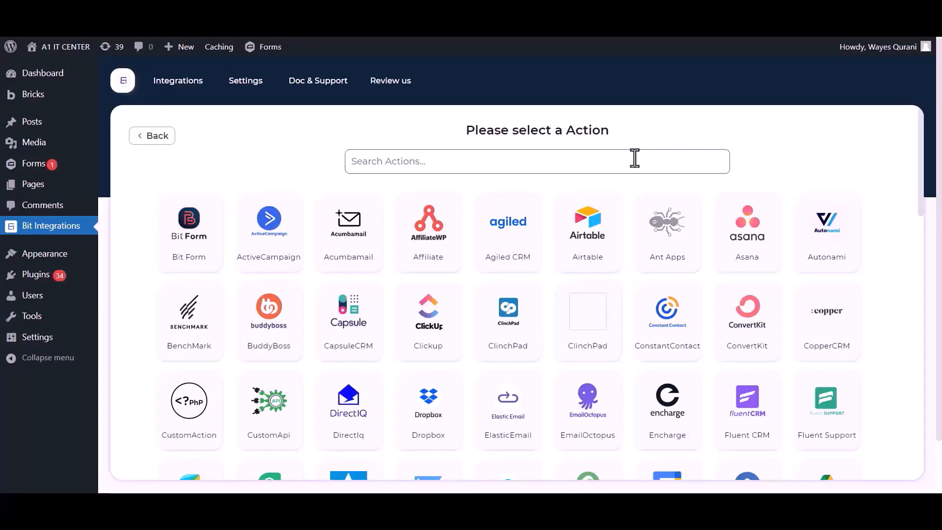
- Choose WhatsApp as the action and review its integration name, phone number ID, business account ID and access token fields
type("Whatsapp")
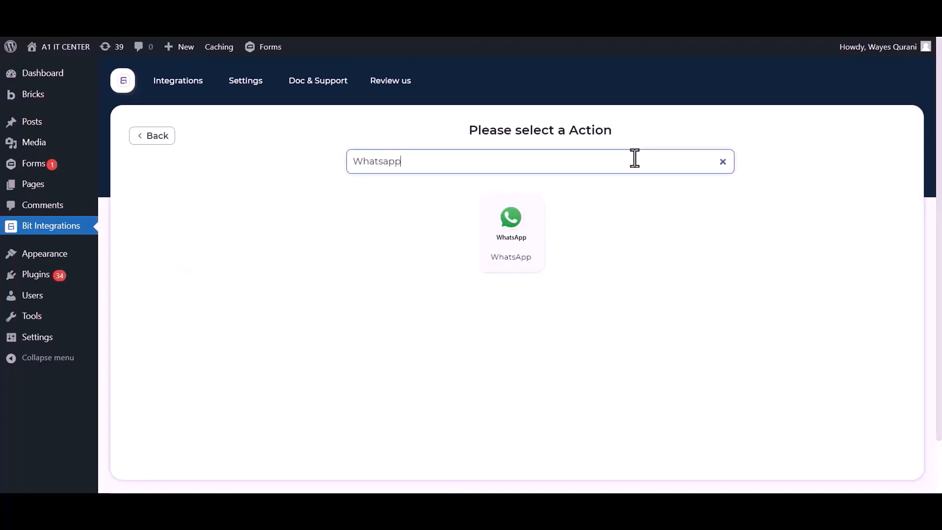
left_click(521, 241)
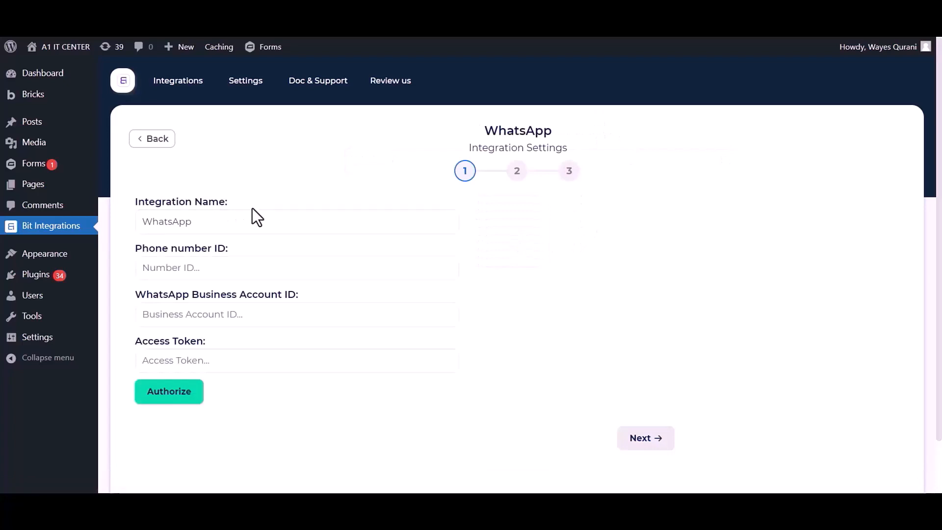
left_click_drag(244, 201, 139, 199)
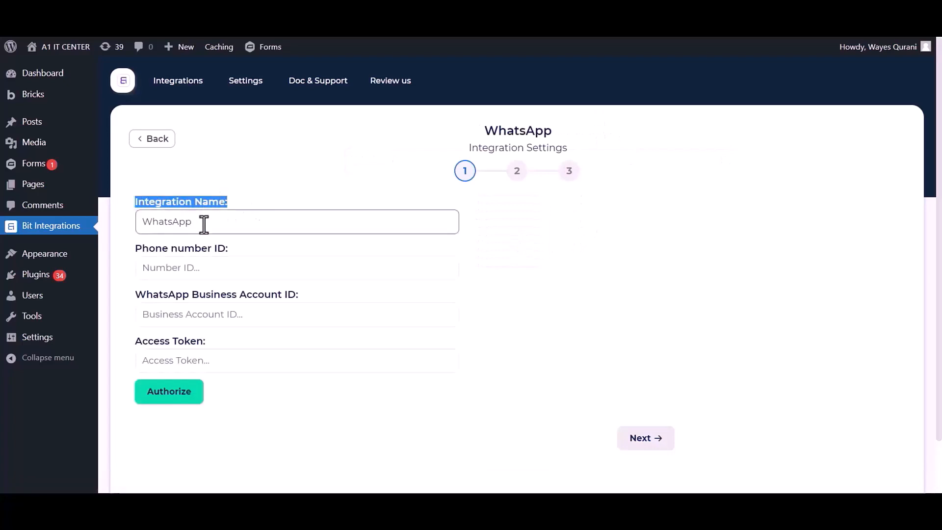
left_click_drag(204, 222, 230, 252)
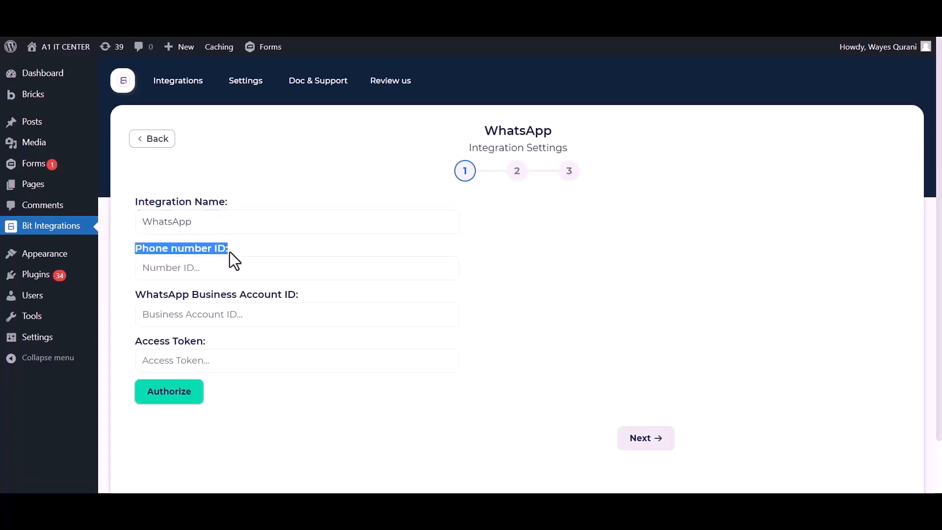
left_click_drag(136, 293, 295, 293)
left_click_drag(135, 340, 222, 340)
left_click(296, 399)
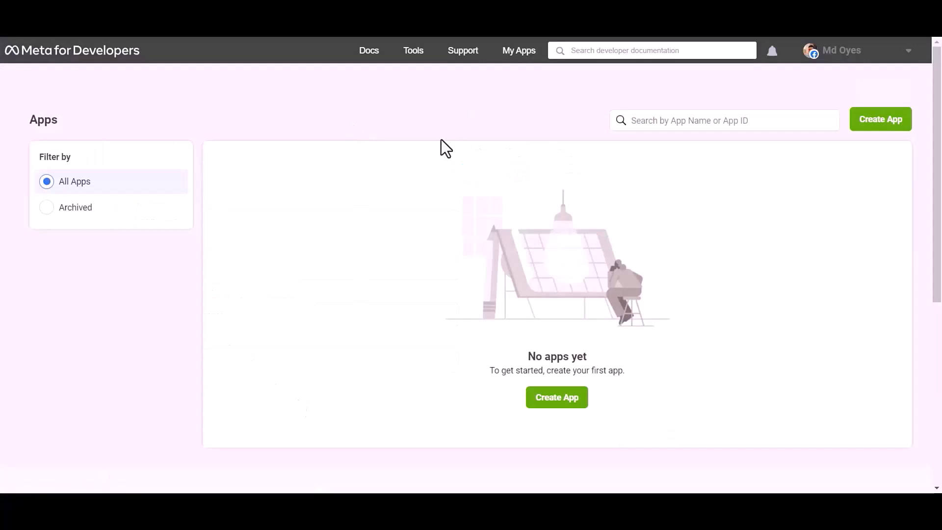
- Switch to Meta for Developers and begin a new app with the Other use case and the Business app type
left_click(885, 126)
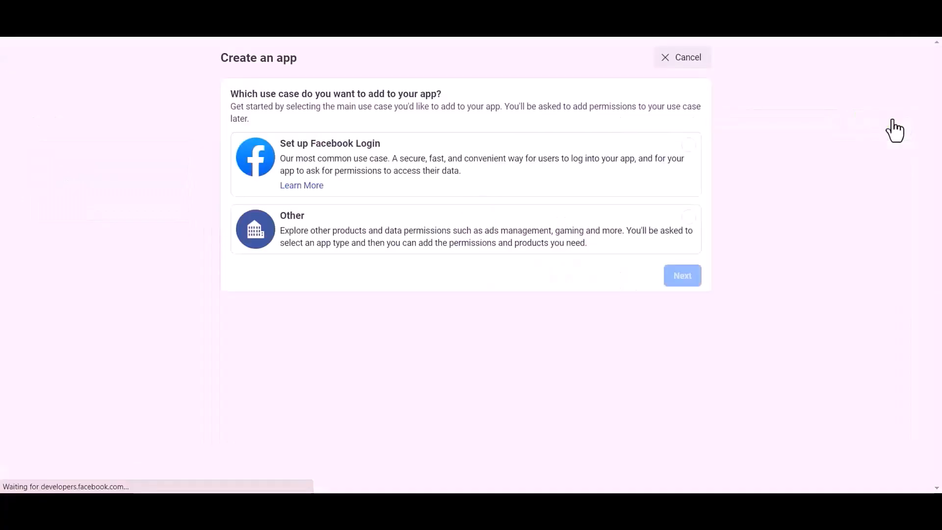
left_click(490, 265)
left_click(687, 308)
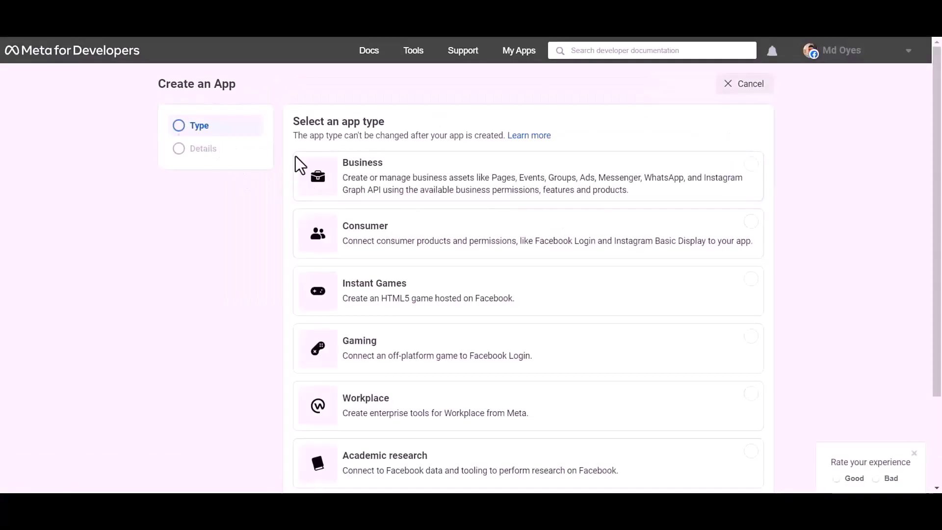
left_click(588, 188)
scroll(672, 189, "down", 2)
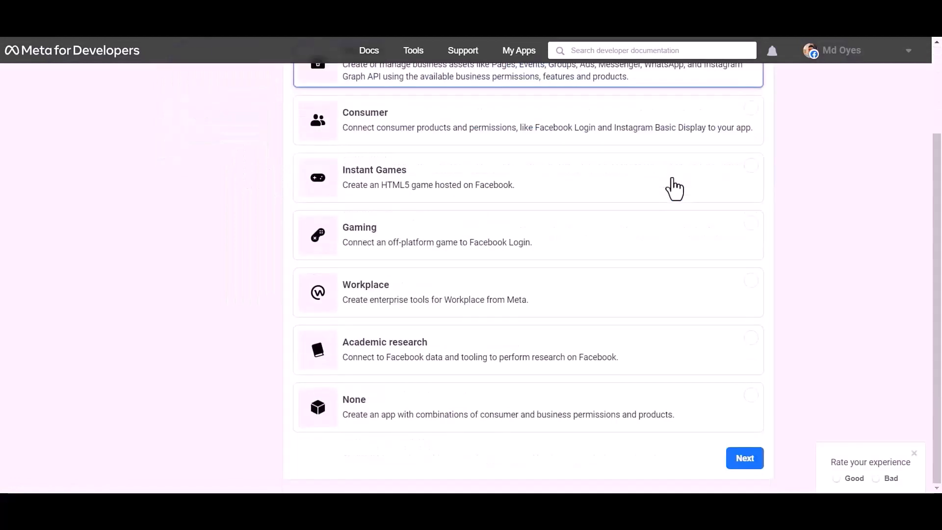
left_click(746, 463)
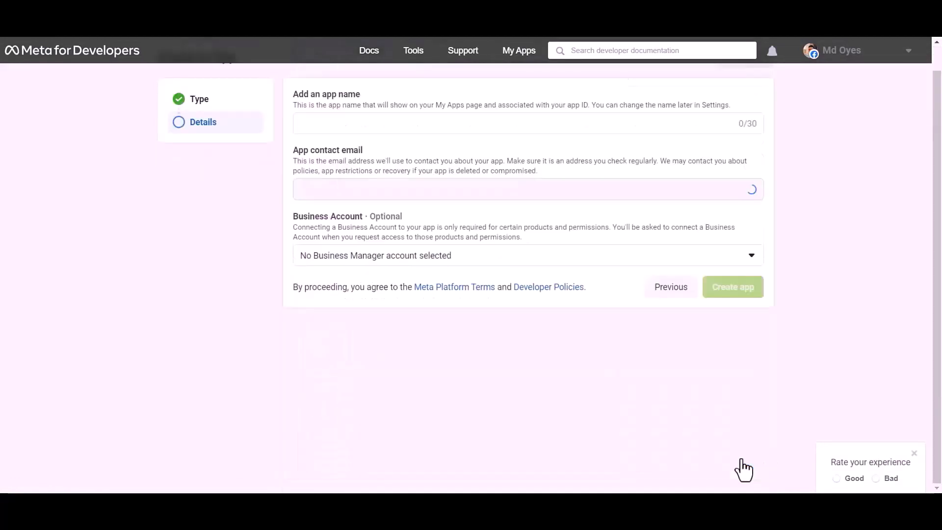
- Name the app Bit Integrations and create it, confirming with the account password
left_click(381, 123)
type("Bit Integrations")
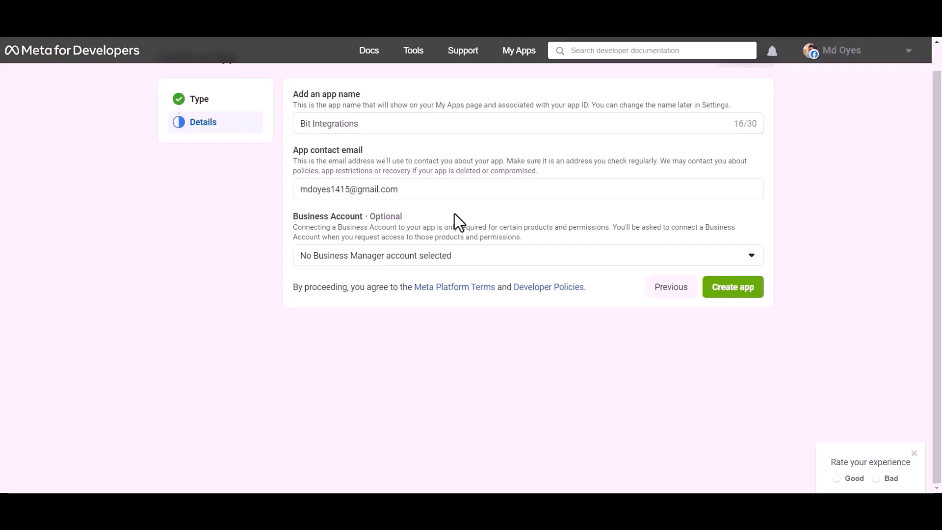
left_click(732, 286)
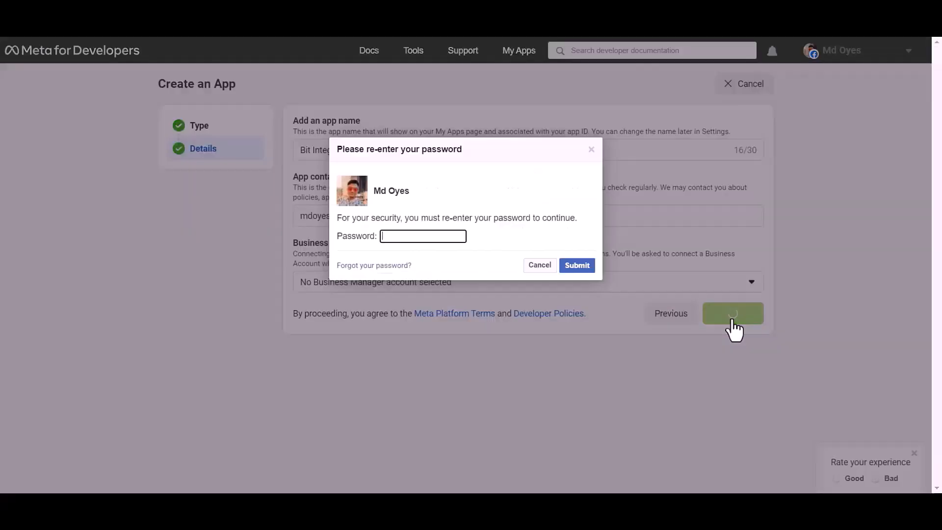
left_click(441, 236)
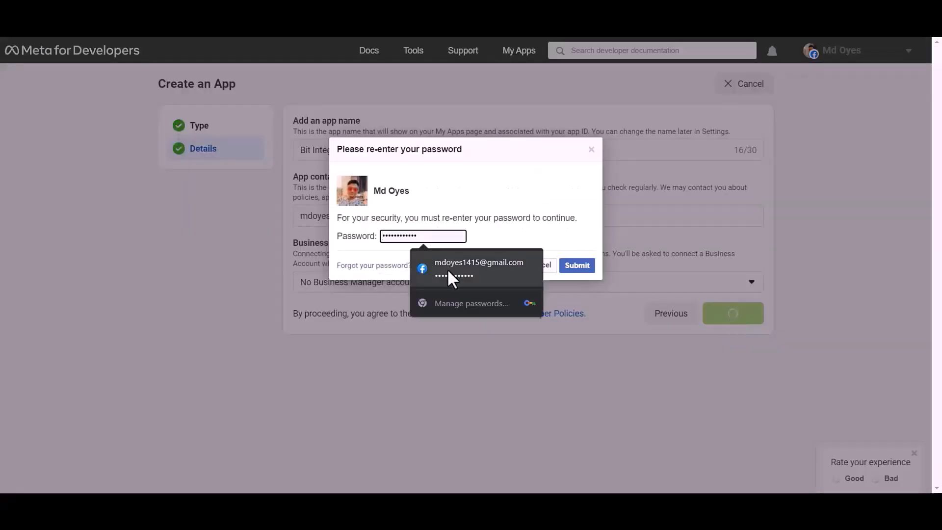
left_click(447, 269)
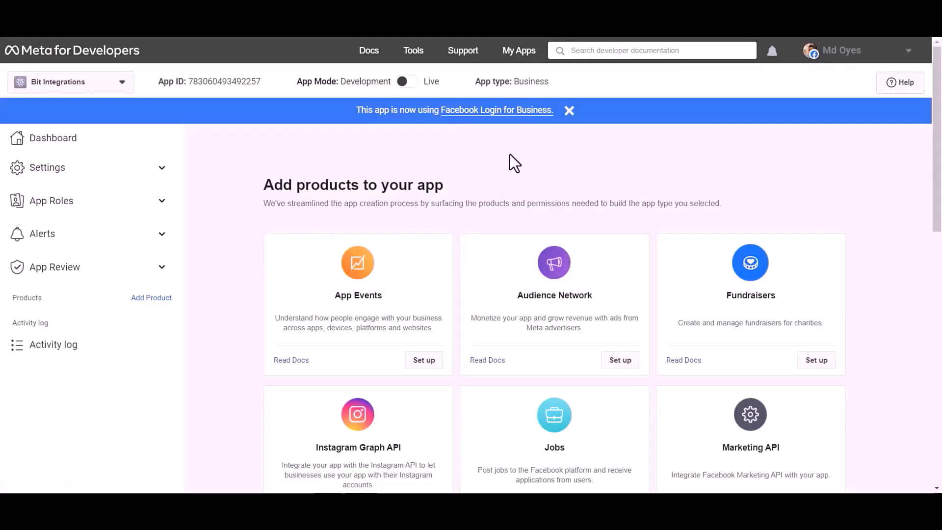
- Set up the WhatsApp product for the app with the Test Business account
scroll(510, 154, "down", 10)
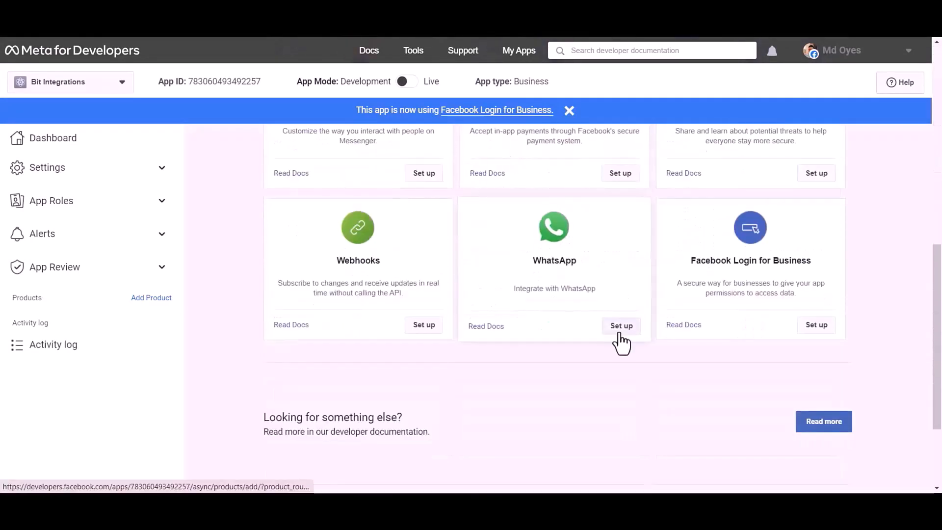
left_click(620, 328)
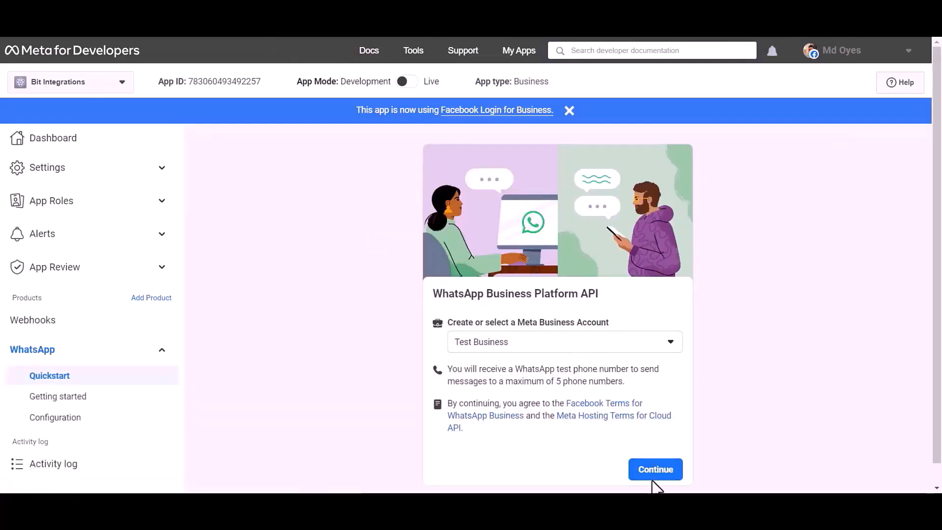
left_click(655, 471)
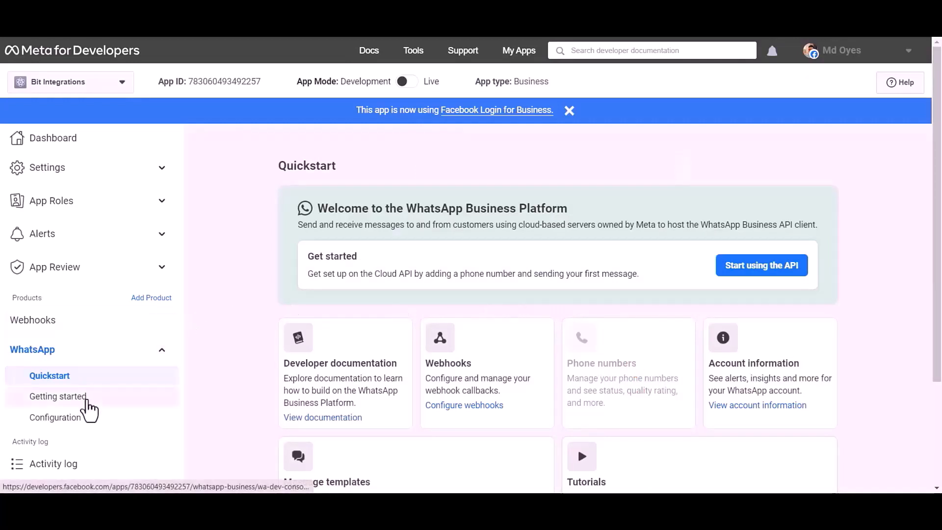
- Open WhatsApp's Getting started page and locate the phone number ID and the WhatsApp Business Account ID
left_click(86, 401)
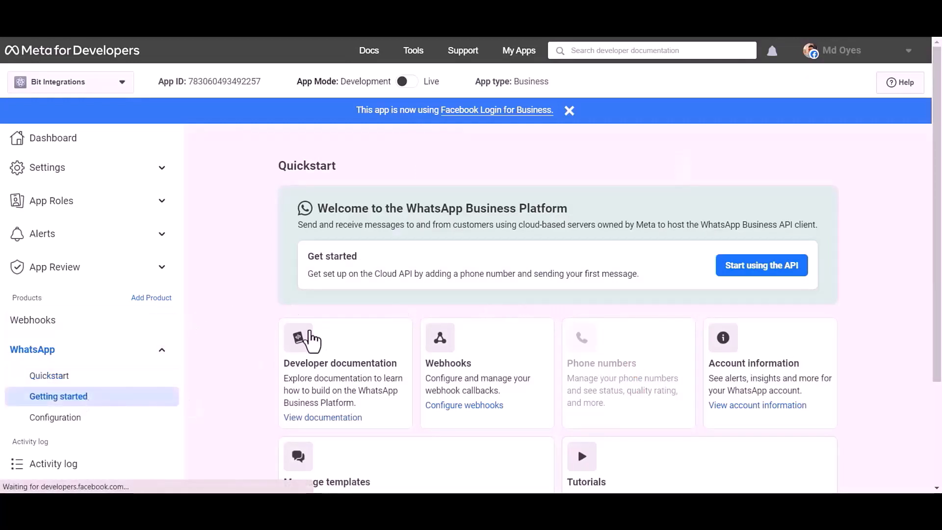
scroll(405, 286, "down", 1)
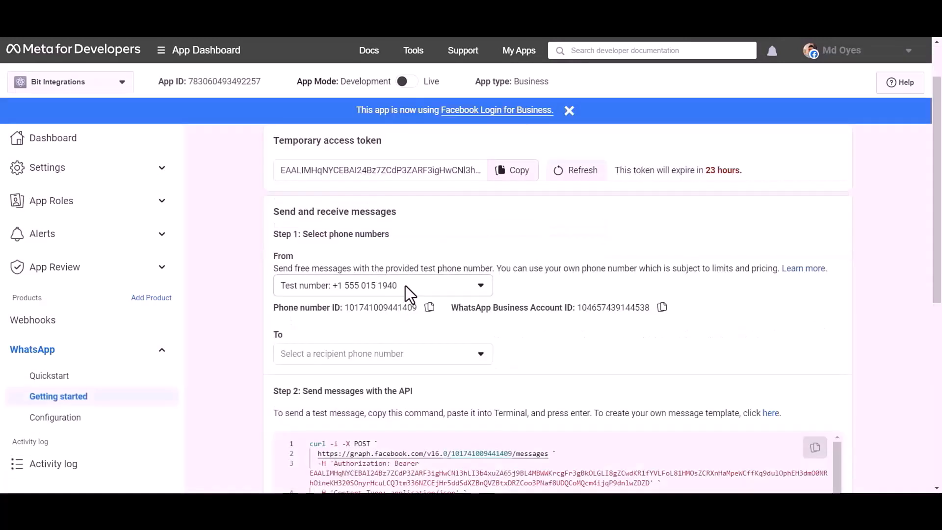
left_click_drag(271, 308, 339, 312)
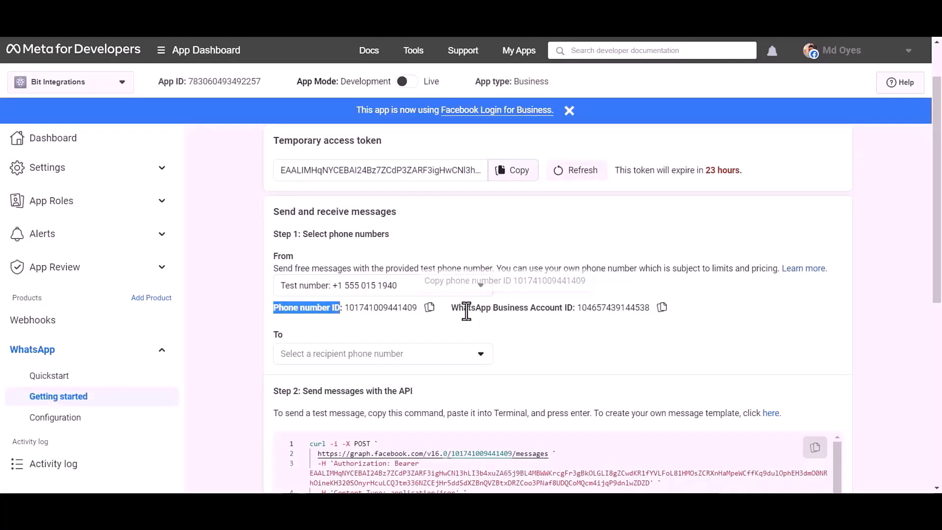
left_click_drag(447, 307, 571, 312)
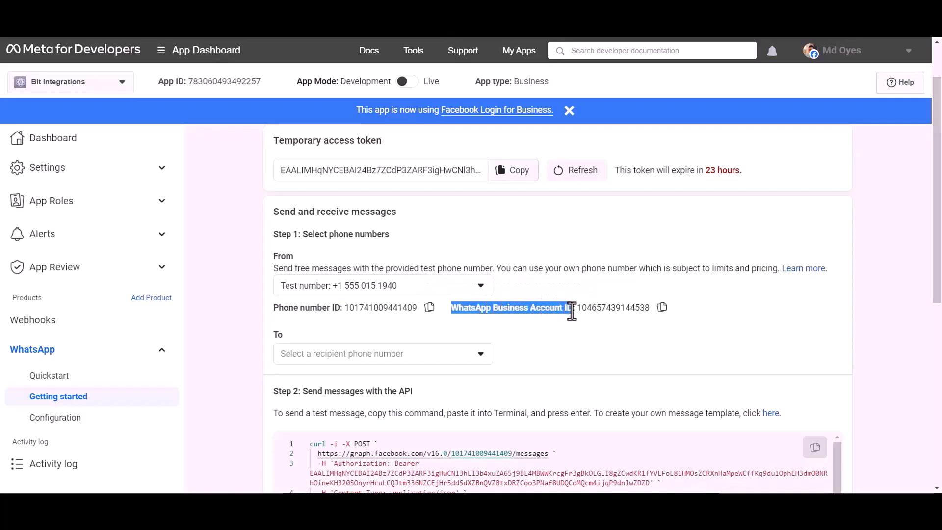
left_click(619, 329)
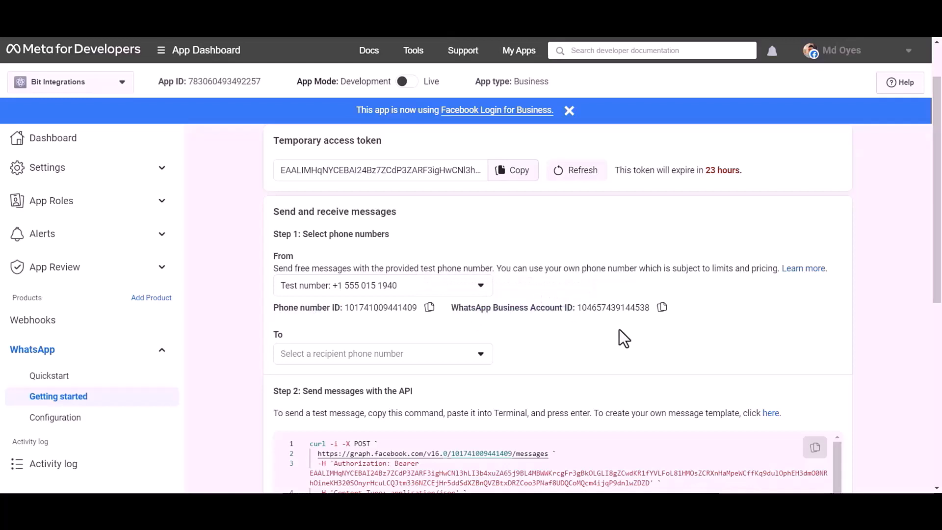
- Copy the phone number ID and WhatsApp Business Account ID from Meta into the matching fields of the Bit Integrations WhatsApp settings
left_click(429, 308)
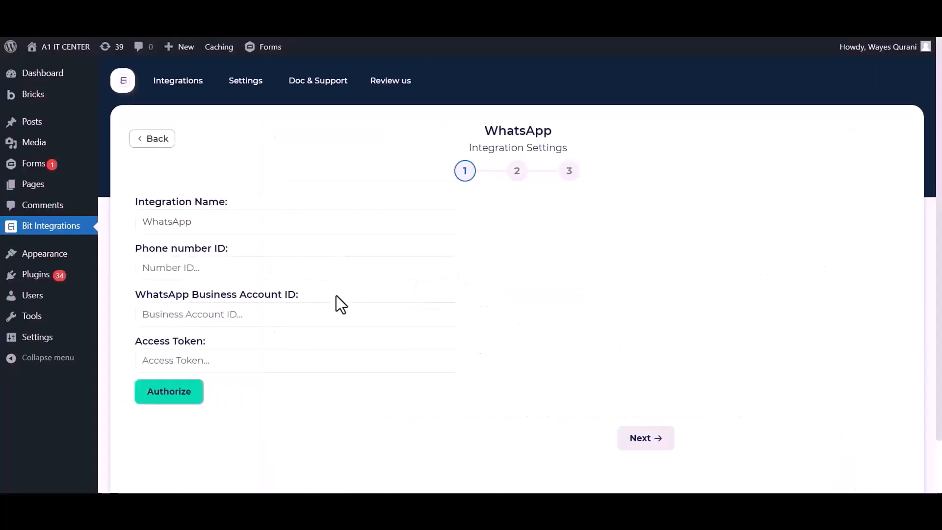
left_click(307, 274)
key("ctrl+v")
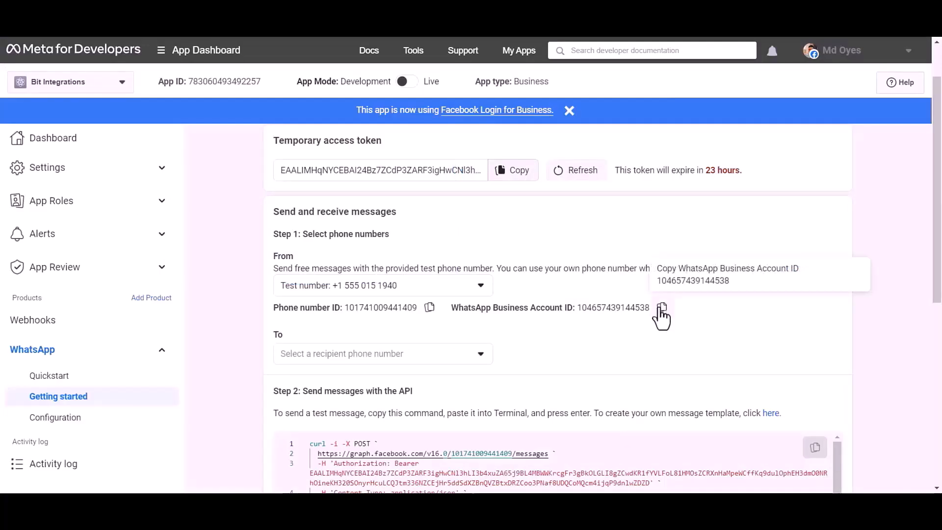
left_click(660, 309)
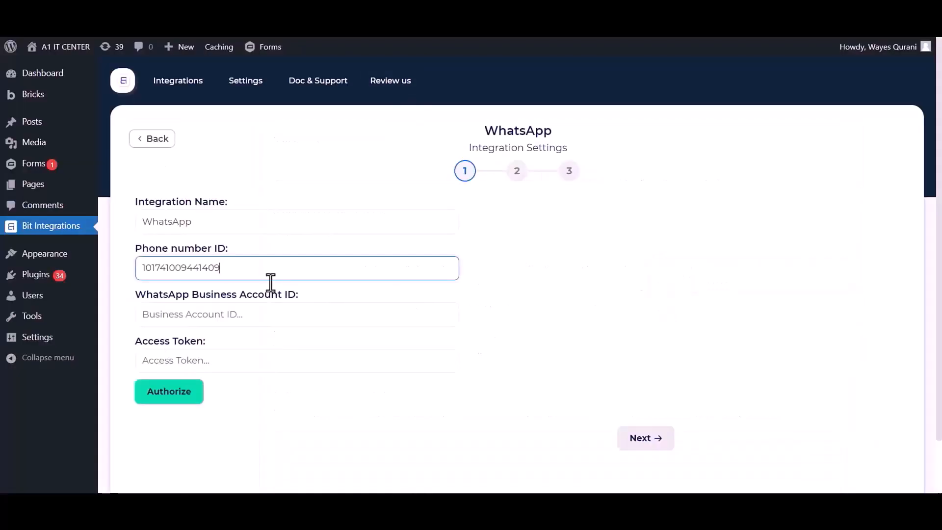
left_click(256, 314)
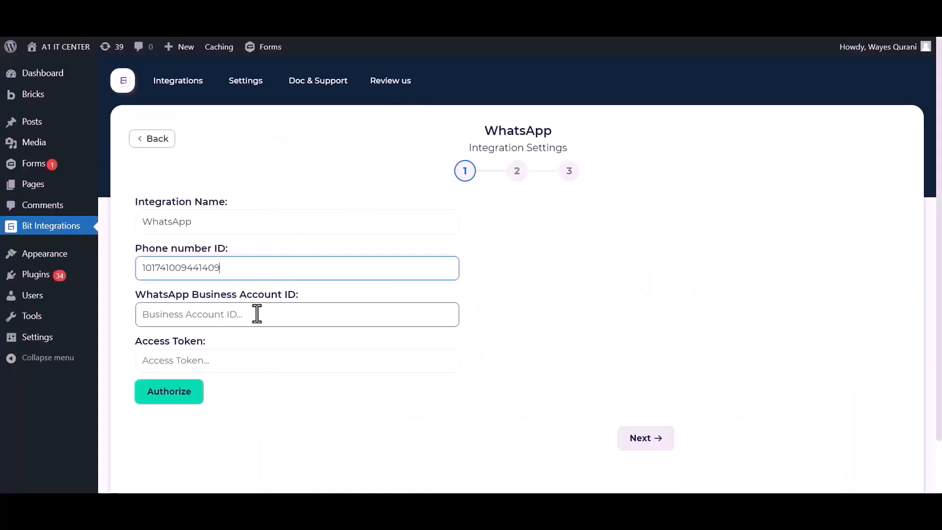
key("ctrl+v")
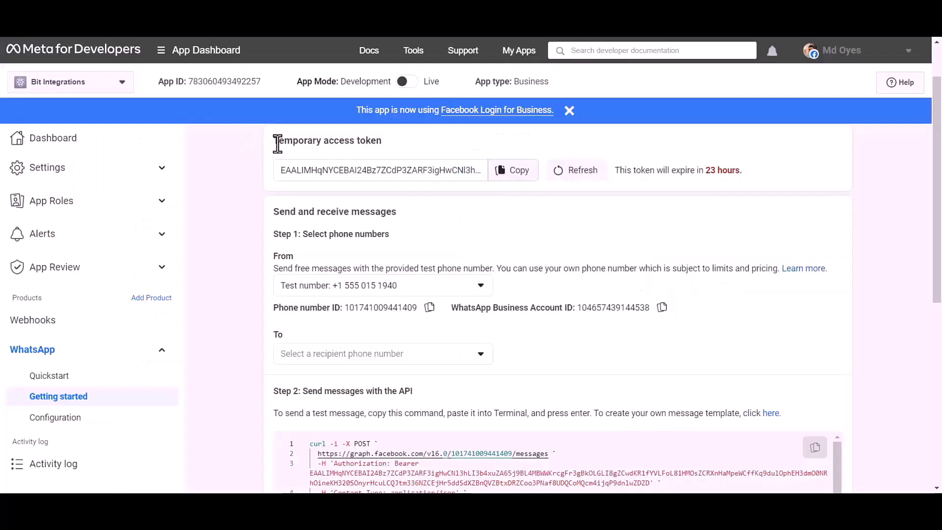
- Check the temporary access token and its expiry notice on Meta's WhatsApp Getting started page
left_click_drag(273, 142, 393, 152)
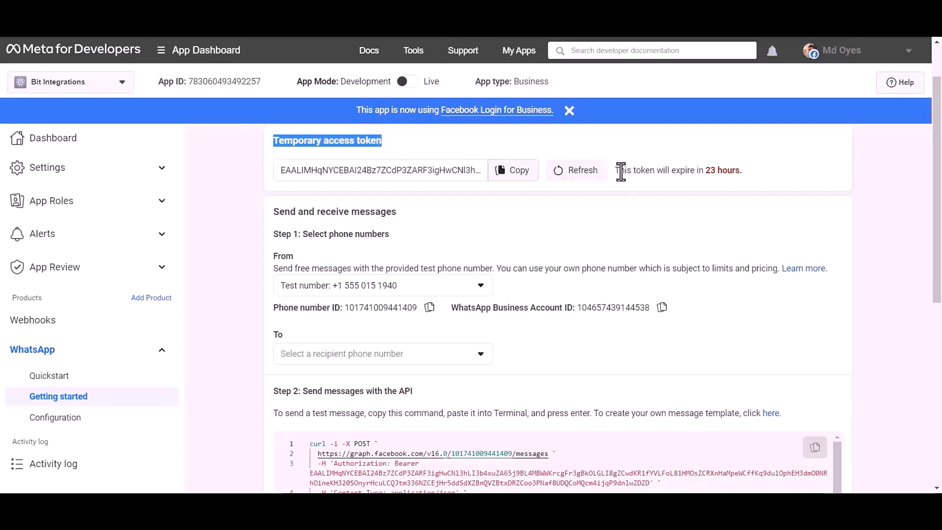
left_click_drag(617, 170, 758, 179)
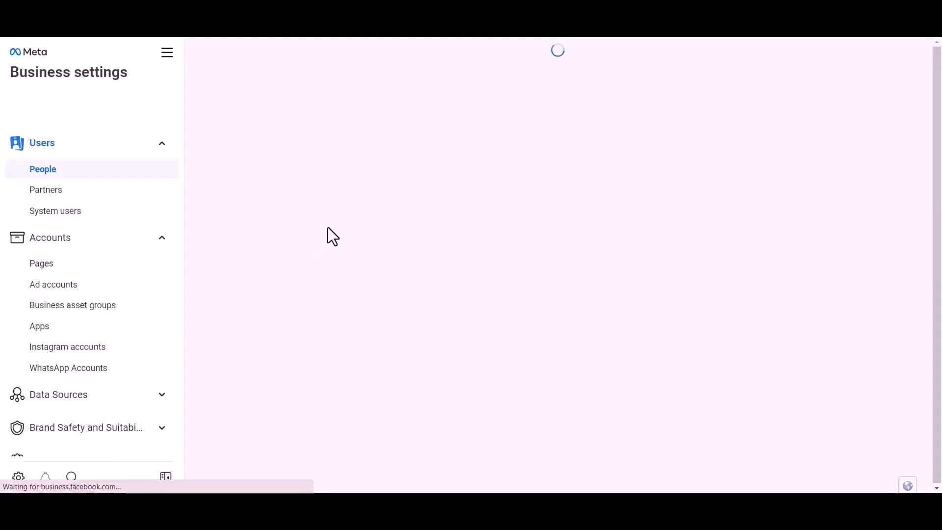
- Open the business's system users and try to create a new system user with the Admin role
left_click(63, 215)
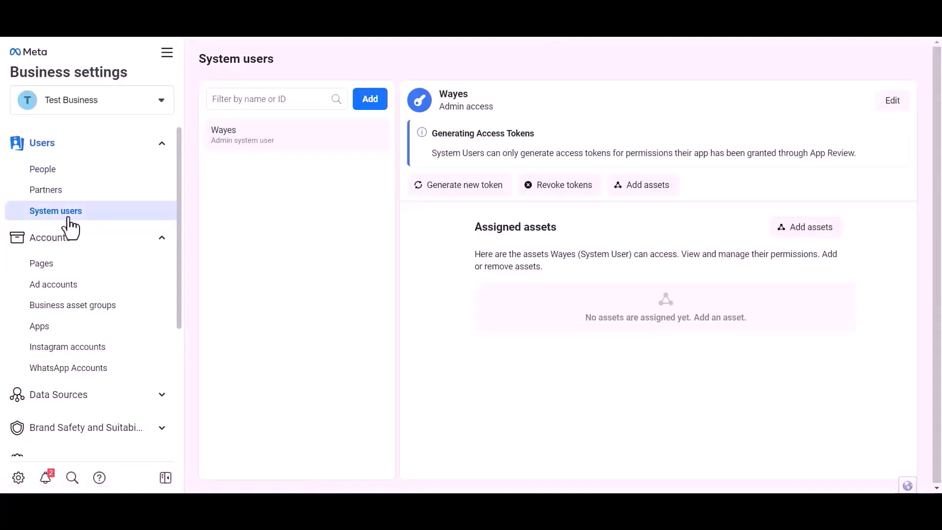
left_click(368, 101)
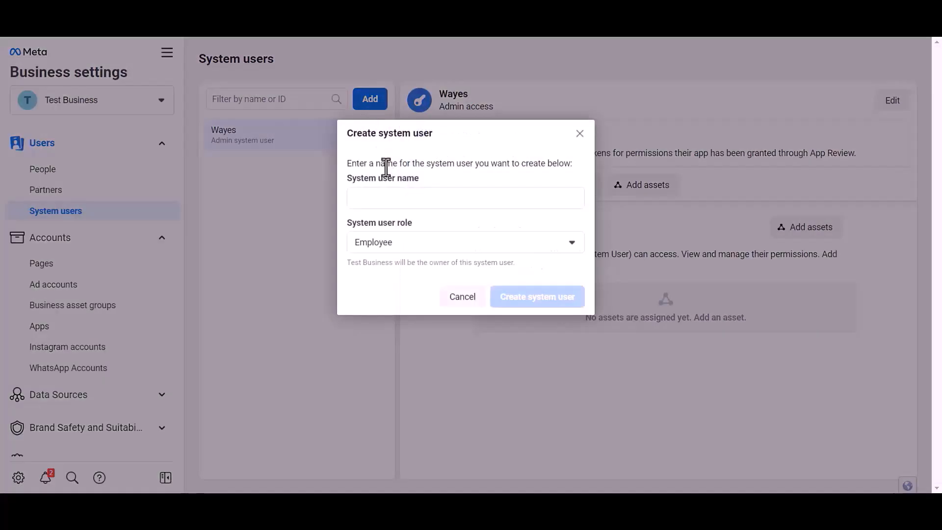
left_click(388, 196)
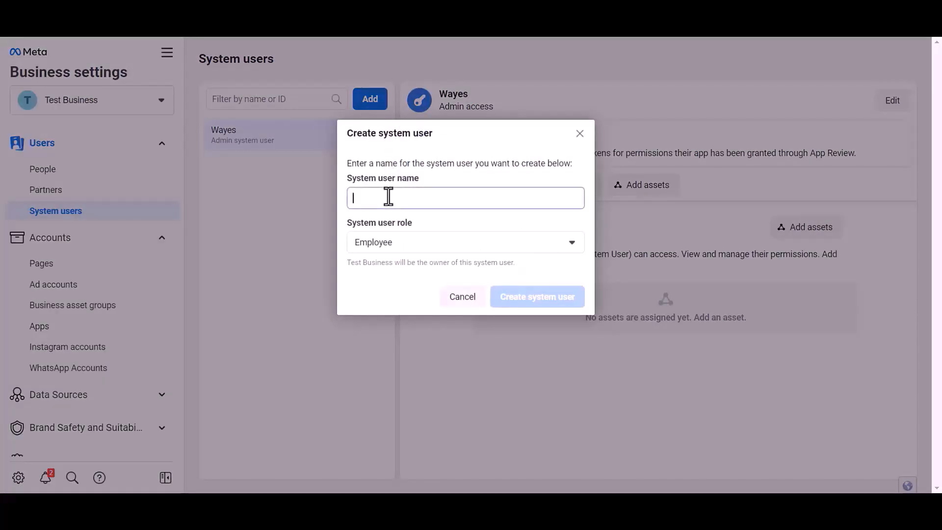
type("Oyes")
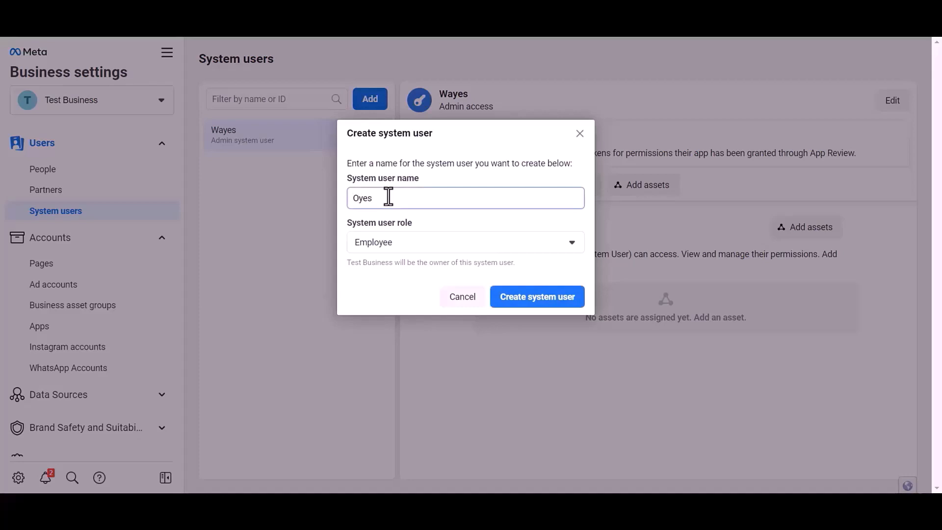
left_click(387, 242)
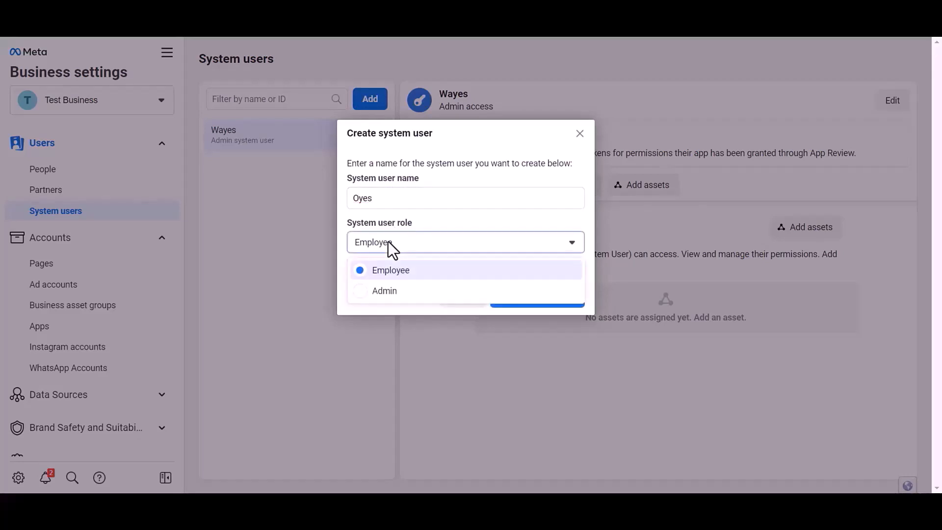
left_click(383, 292)
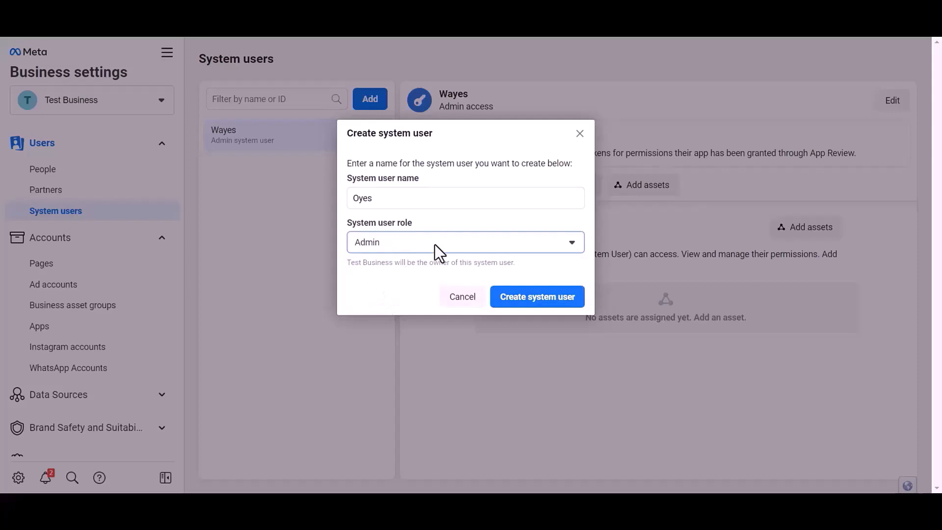
left_click(553, 297)
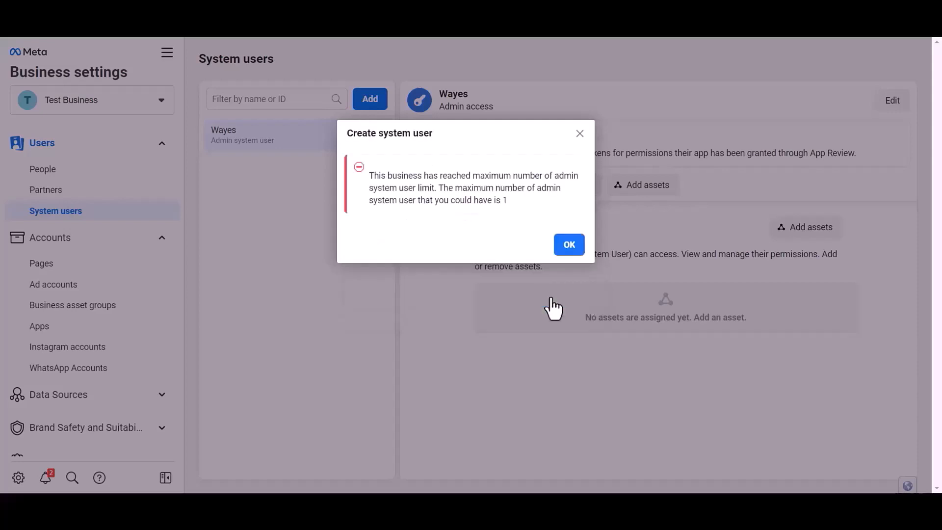
left_click(569, 244)
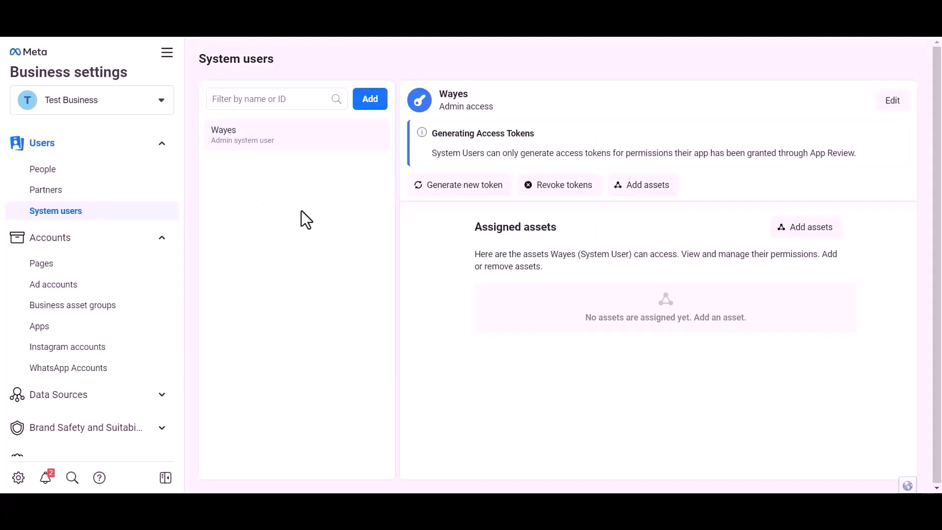
- Assign the Bit Integrations app to the existing admin system user with full Manage app control
left_click(808, 228)
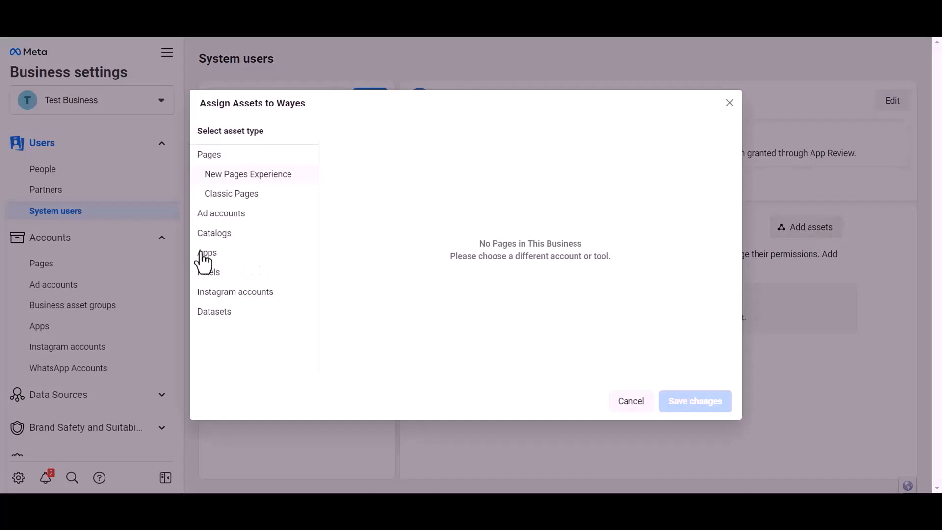
left_click(202, 253)
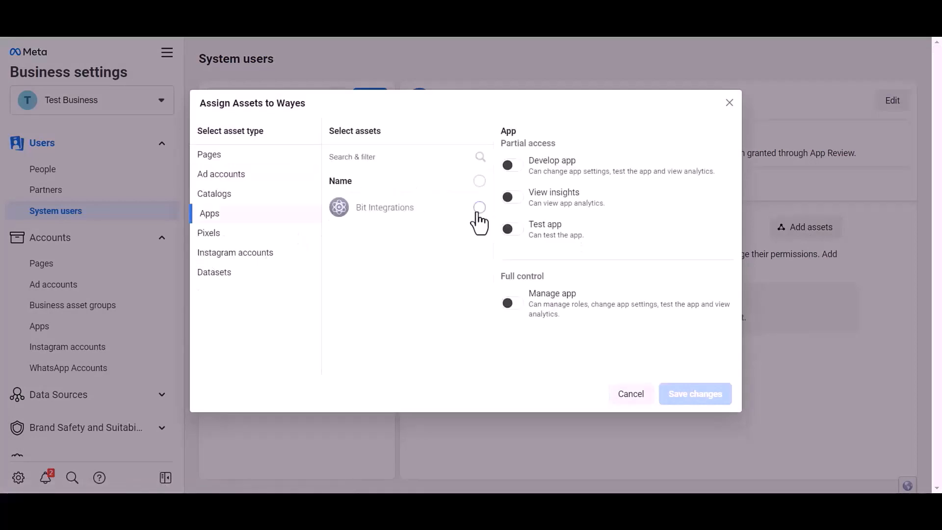
left_click(479, 208)
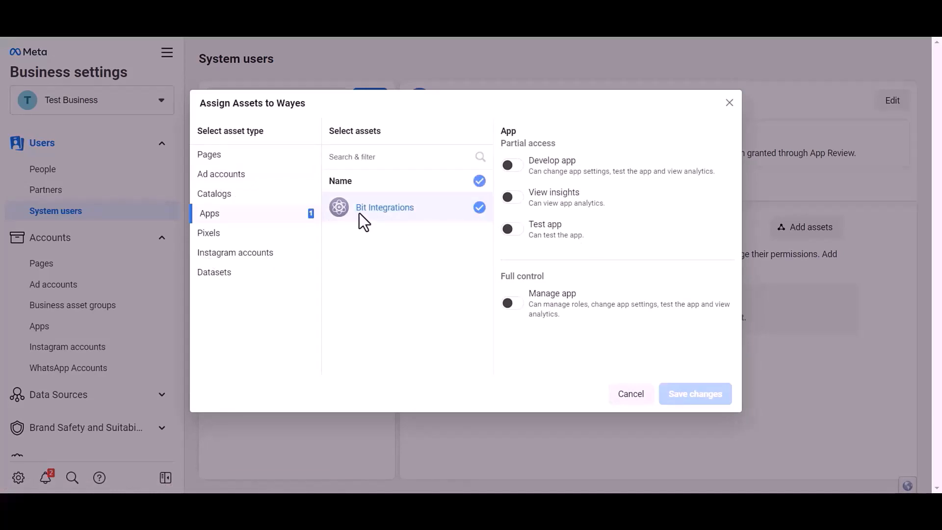
left_click(511, 303)
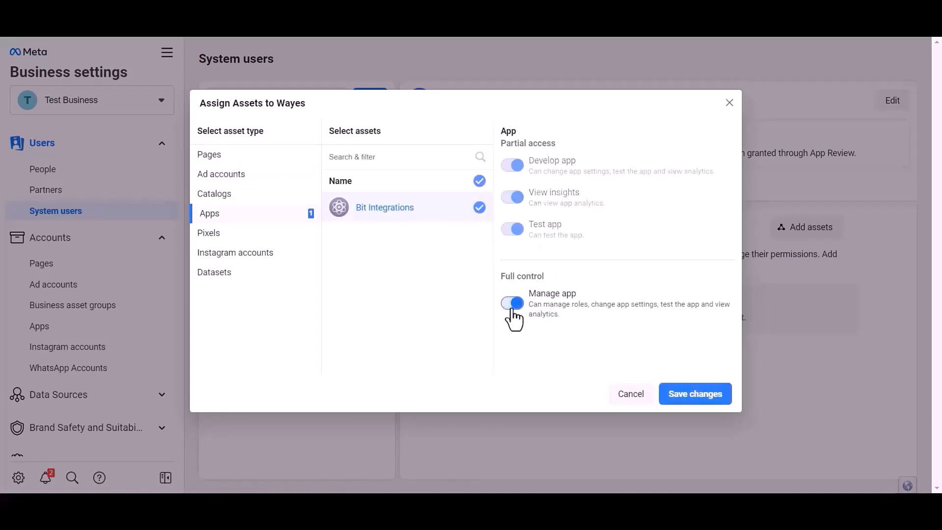
left_click(696, 399)
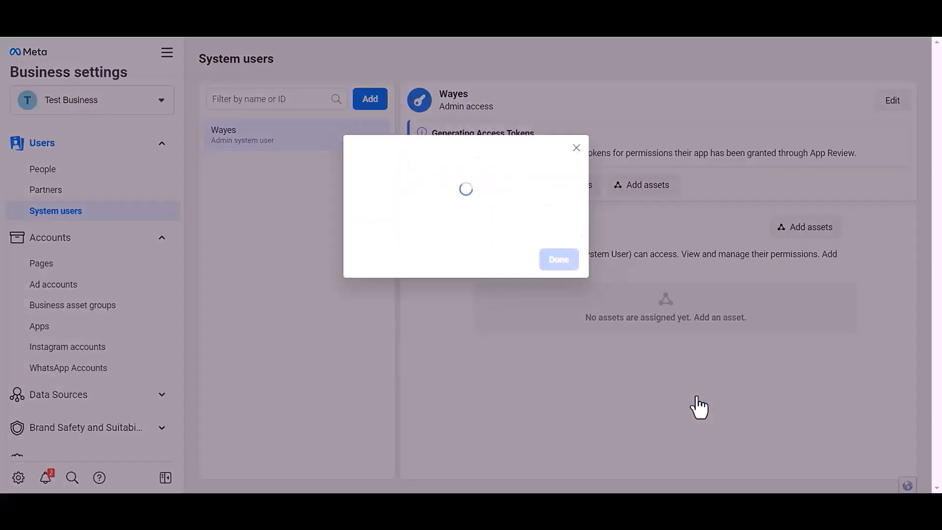
left_click(559, 236)
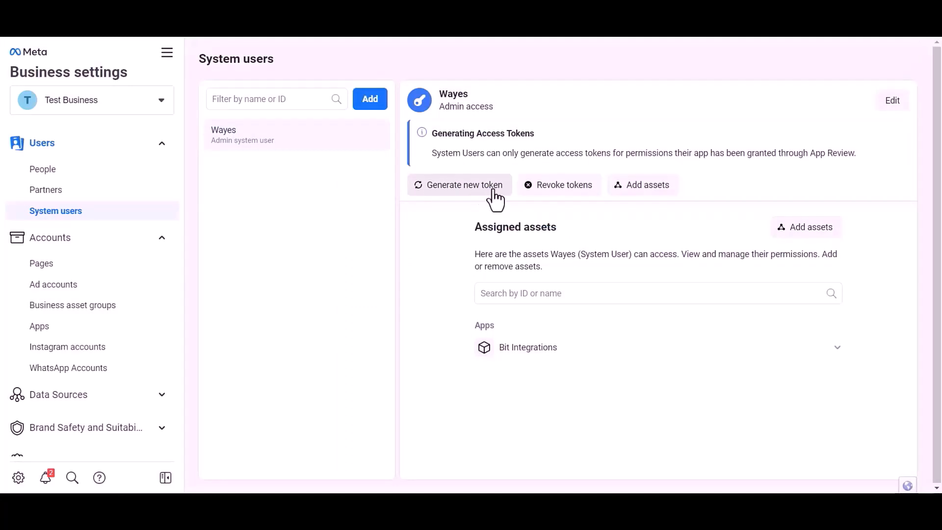
- Start a new access token for the Bit Integrations app and set its expiration to Permanent
left_click(458, 187)
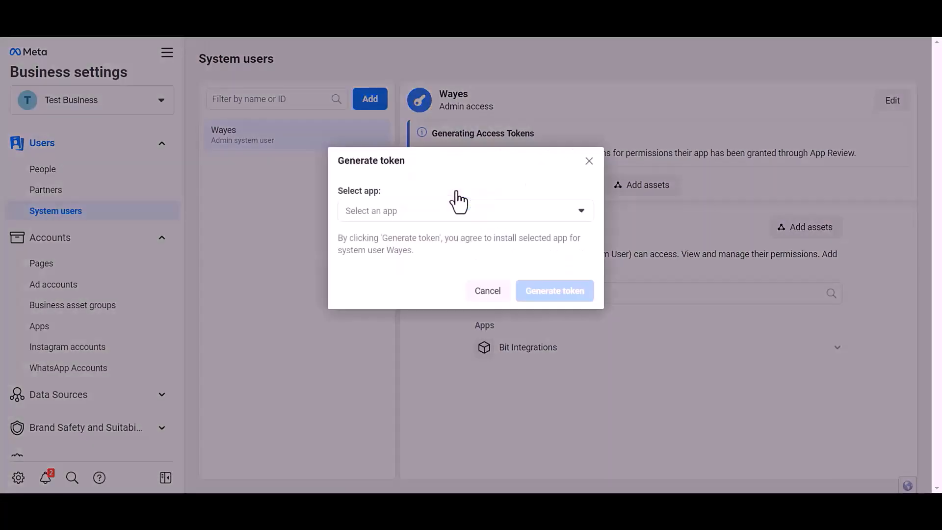
left_click(408, 214)
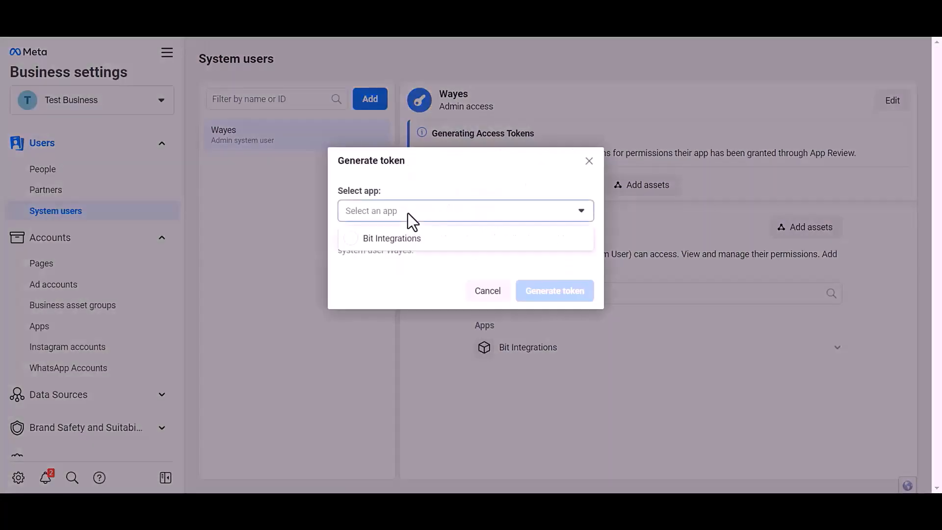
left_click(392, 239)
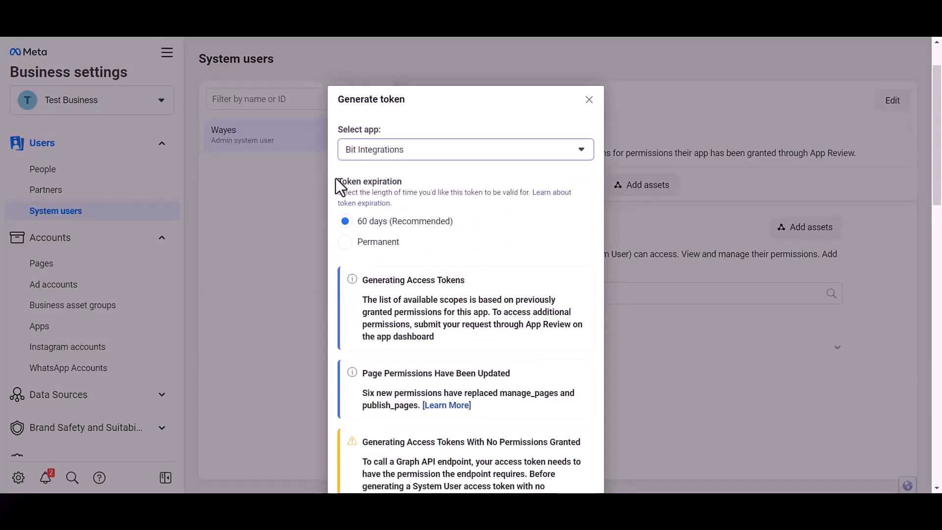
left_click_drag(337, 181, 402, 181)
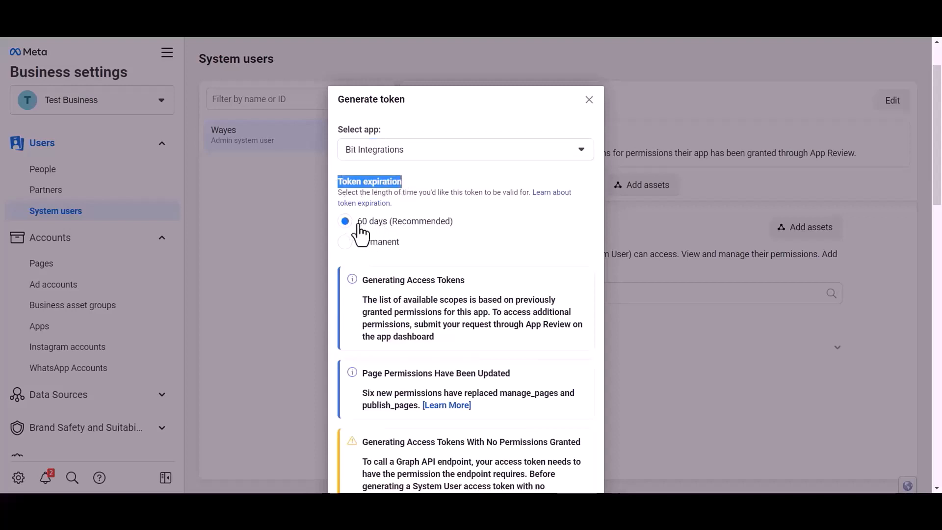
left_click_drag(452, 222, 358, 226)
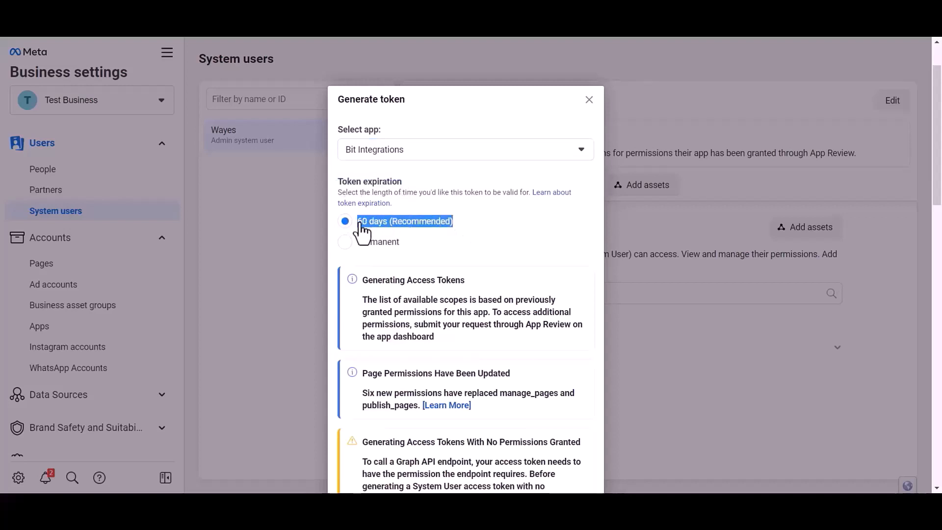
left_click(352, 251)
- Grant the whatsapp_business_messaging and whatsapp_business_management permissions and generate the token
scroll(456, 203, "down", 4)
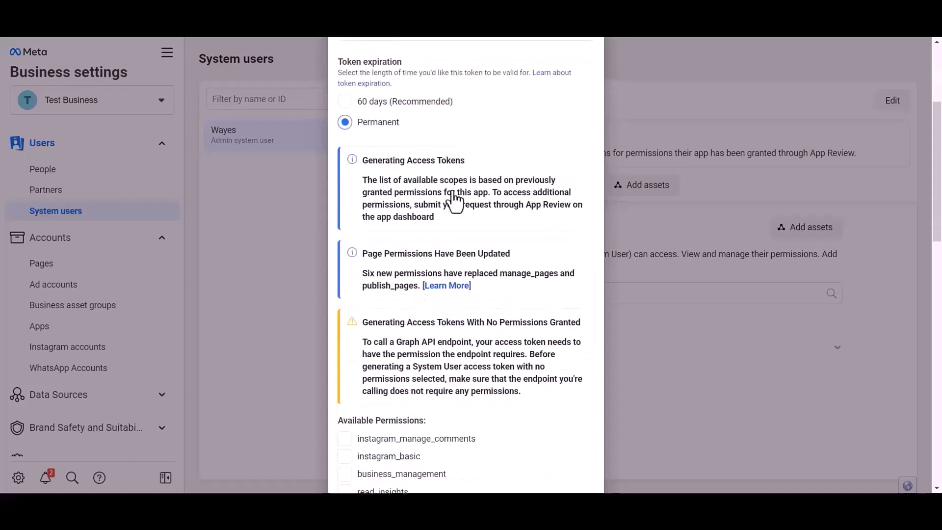
scroll(456, 202, "down", 2)
scroll(454, 196, "down", 2)
left_click_drag(338, 110, 437, 112)
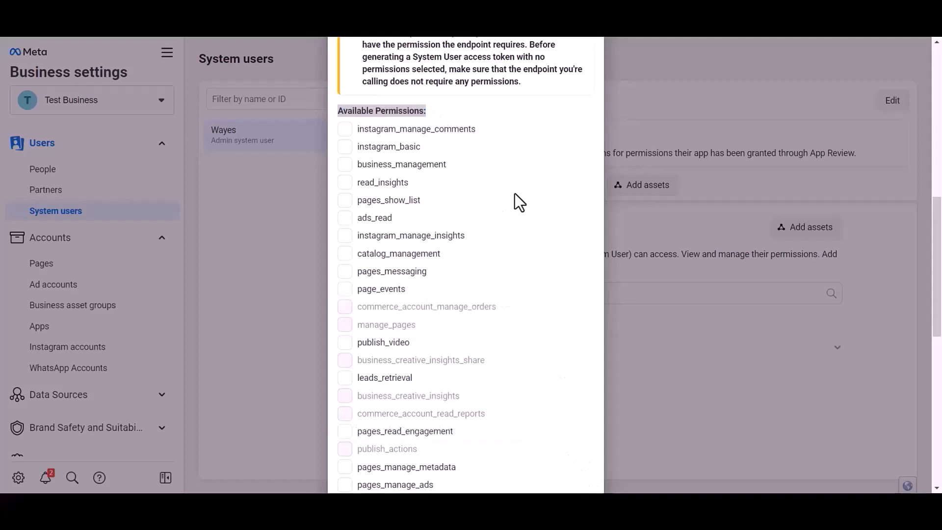
left_click_drag(338, 111, 452, 102)
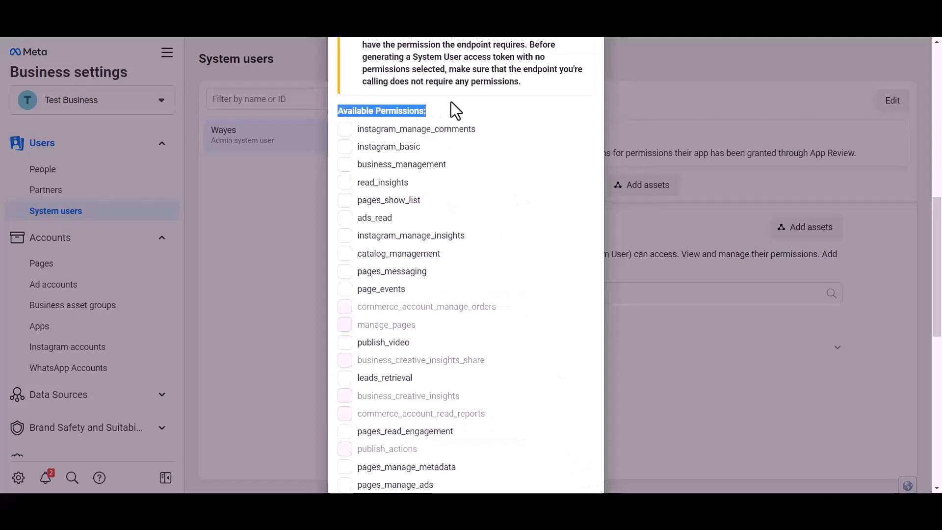
scroll(474, 230, "down", 4)
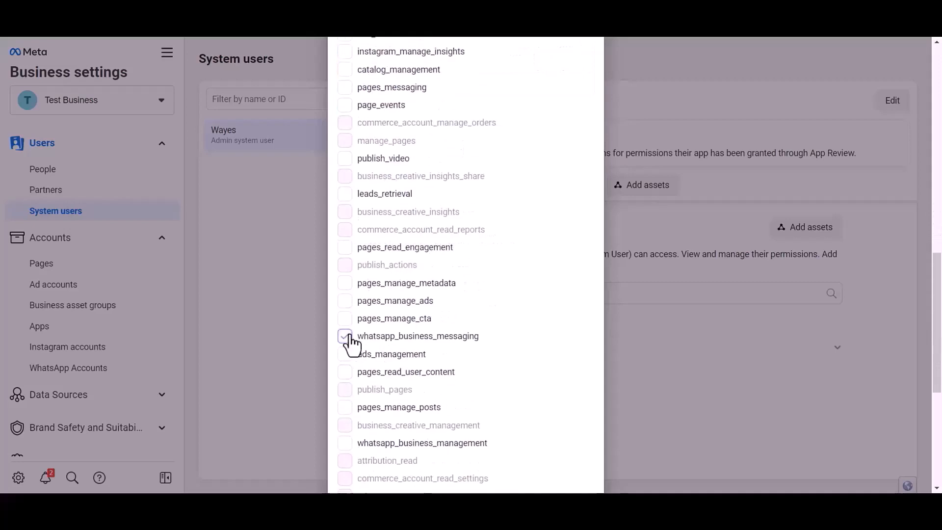
scroll(417, 333, "down", 1)
left_click(345, 382)
scroll(485, 342, "down", 5)
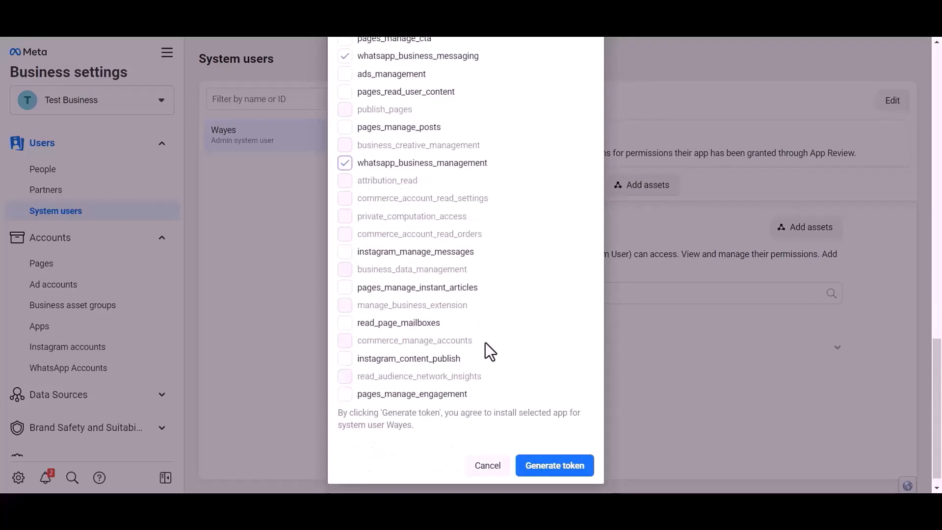
left_click(554, 452)
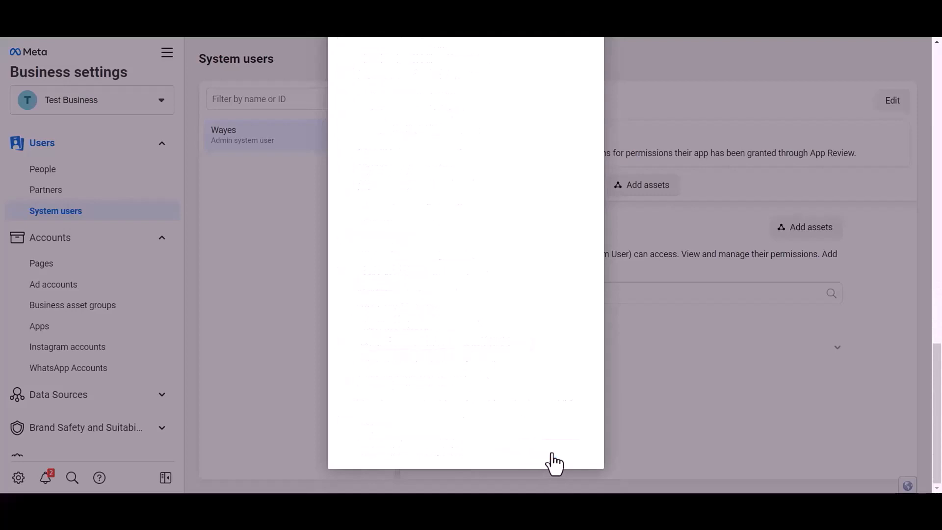
- Copy the generated access token and paste it into the Access Token field of the Bit Integrations WhatsApp settings
left_click_drag(407, 298, 442, 275)
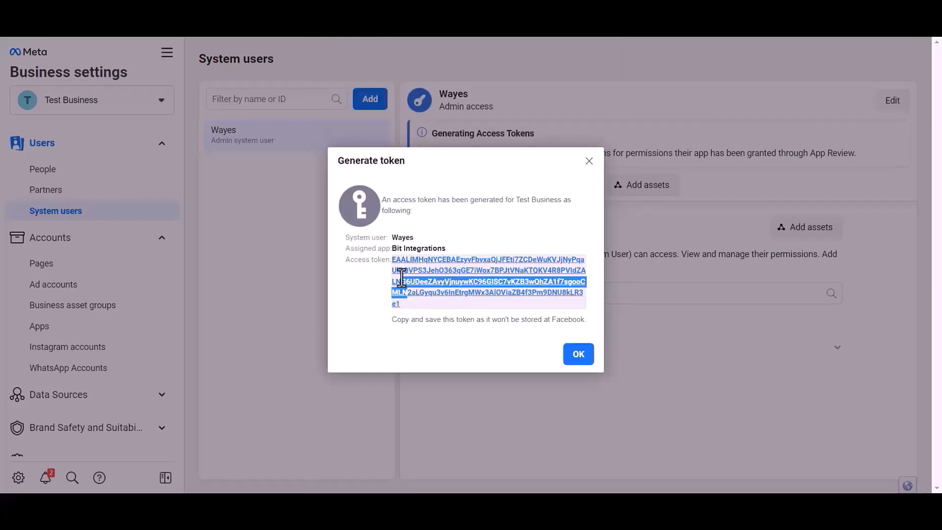
left_click_drag(441, 275, 392, 259)
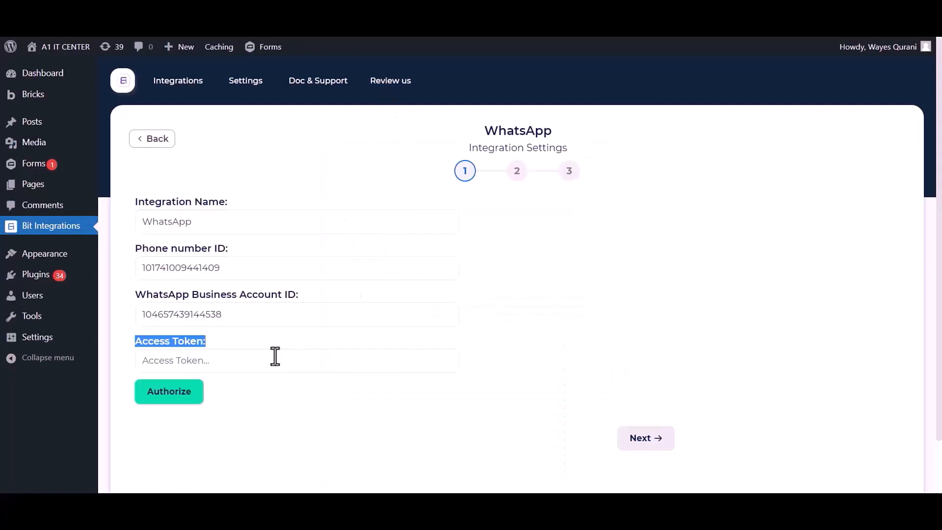
left_click(270, 367)
key("ctrl+v")
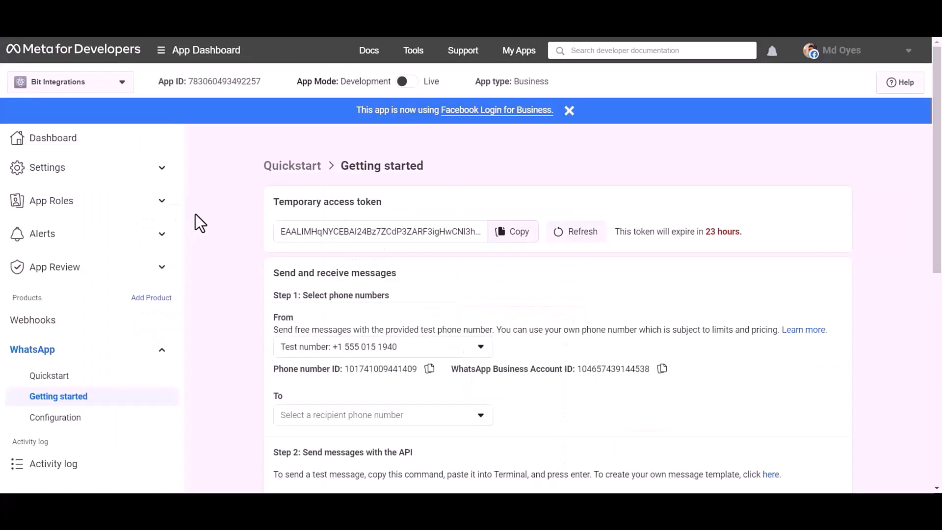
- Begin adding a phone number in Meta's WhatsApp setup, creating a business profile named Bit Apps in the Automotive category
scroll(196, 214, "down", 10)
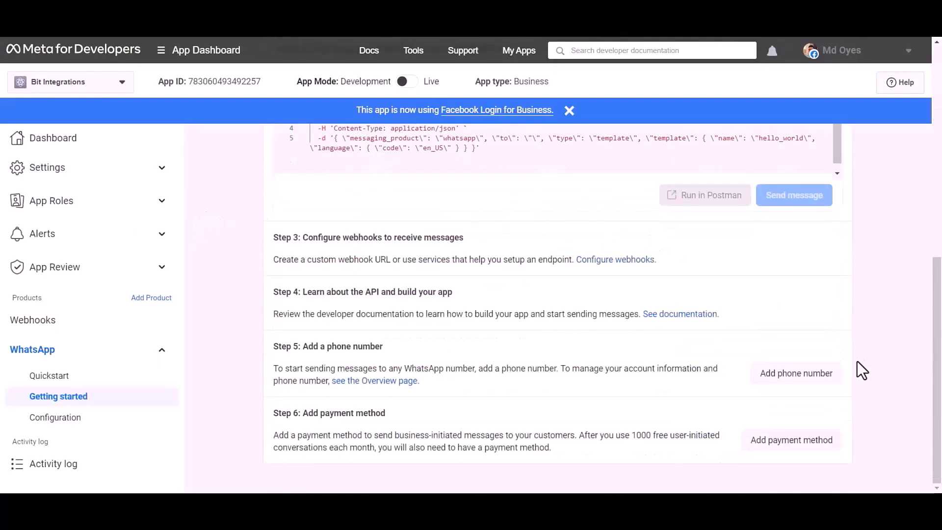
left_click(791, 380)
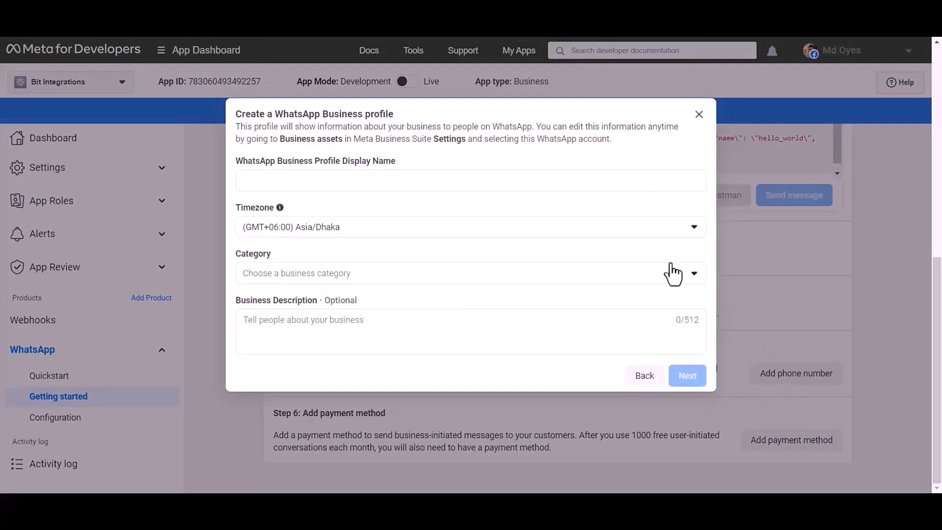
left_click(427, 181)
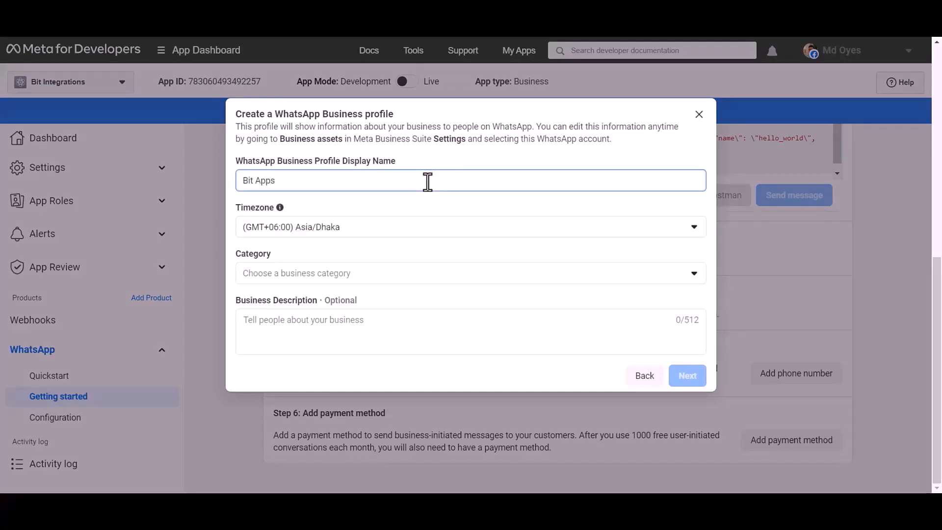
type("Bit Apps")
left_click(379, 276)
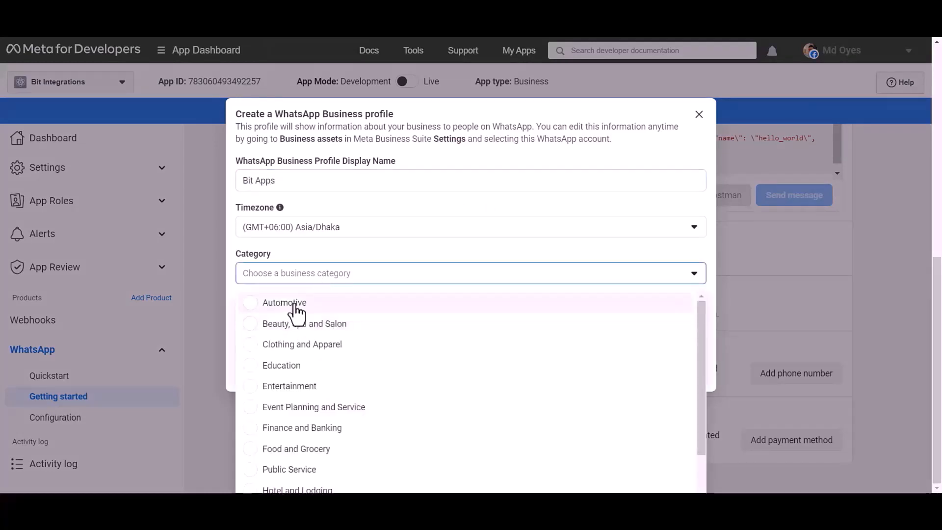
left_click(289, 304)
left_click(687, 378)
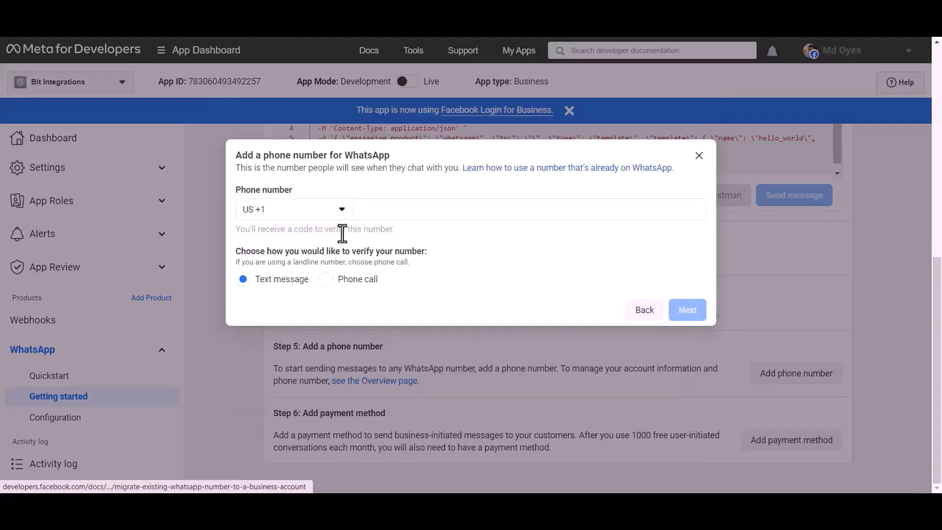
- Set the phone number's country code to Bangladesh (BD +880), enter the business phone number, and request verification by text message
left_click(285, 212)
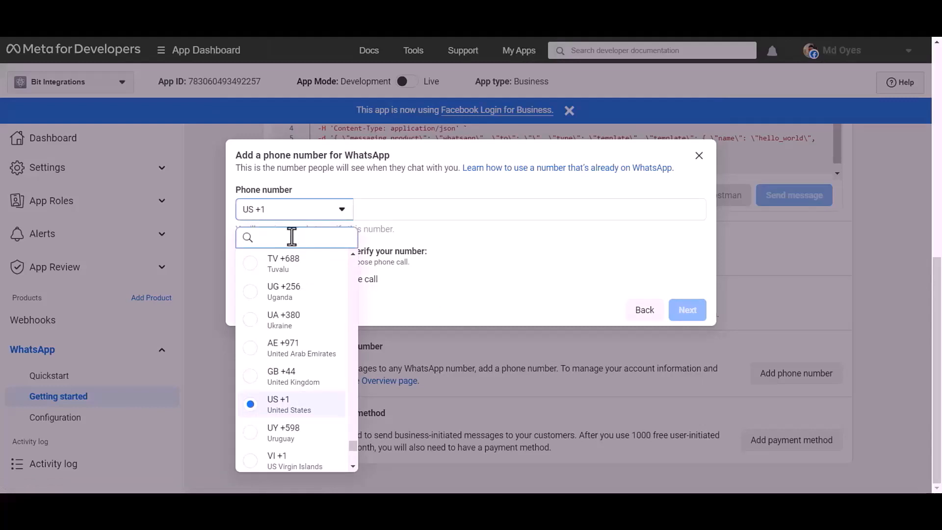
type("bangladesh")
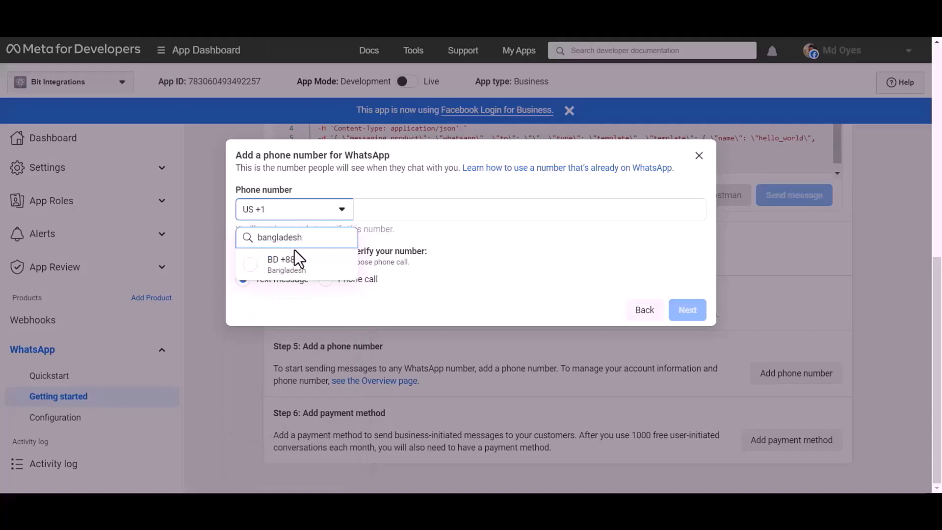
left_click(294, 267)
left_click(398, 210)
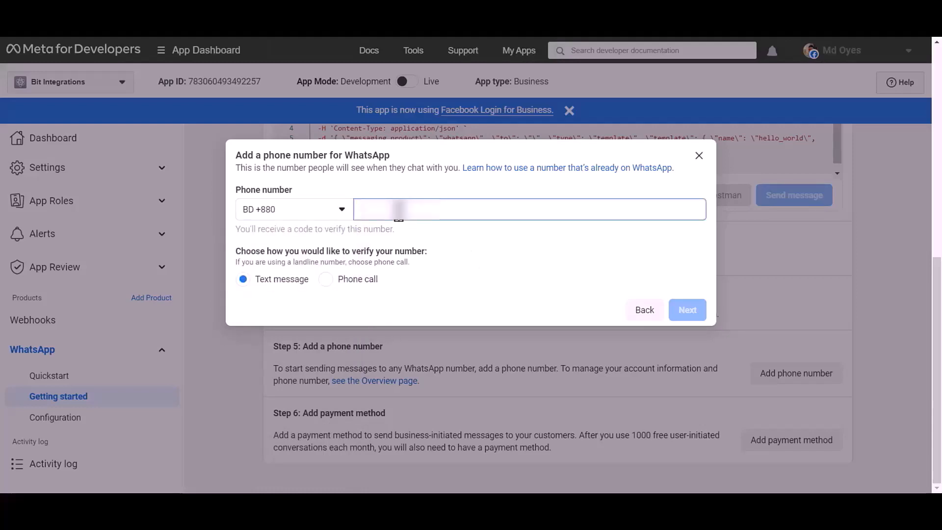
key("ctrl+v")
left_click(494, 249)
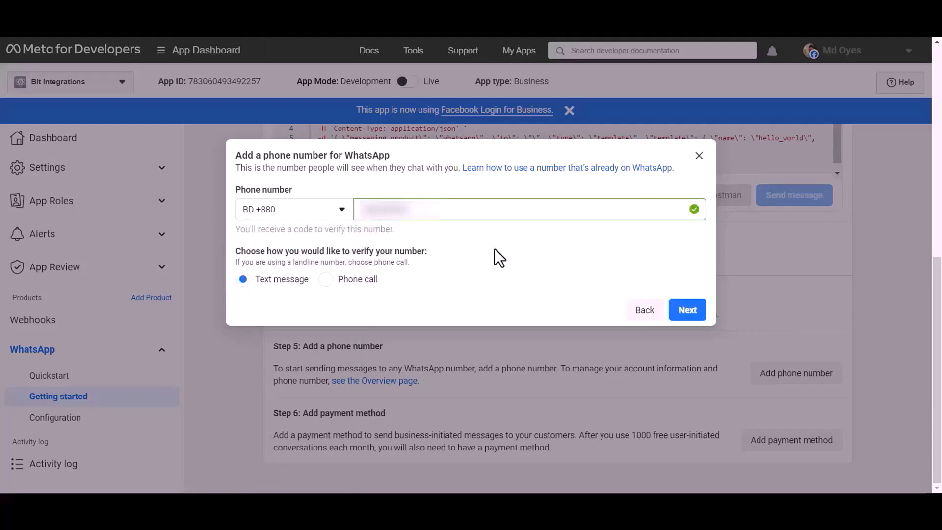
left_click(687, 310)
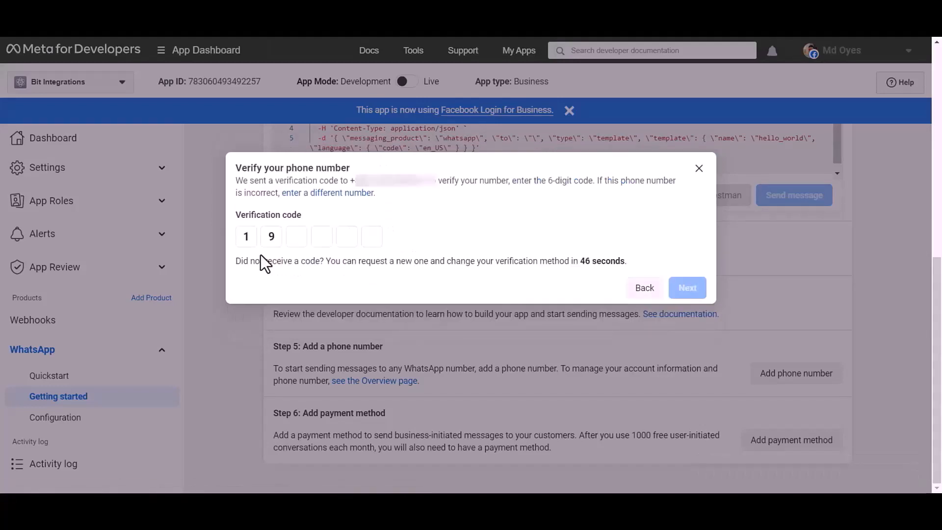
- Enter the six-digit verification code and submit it to verify the phone number
key("BackSpace")
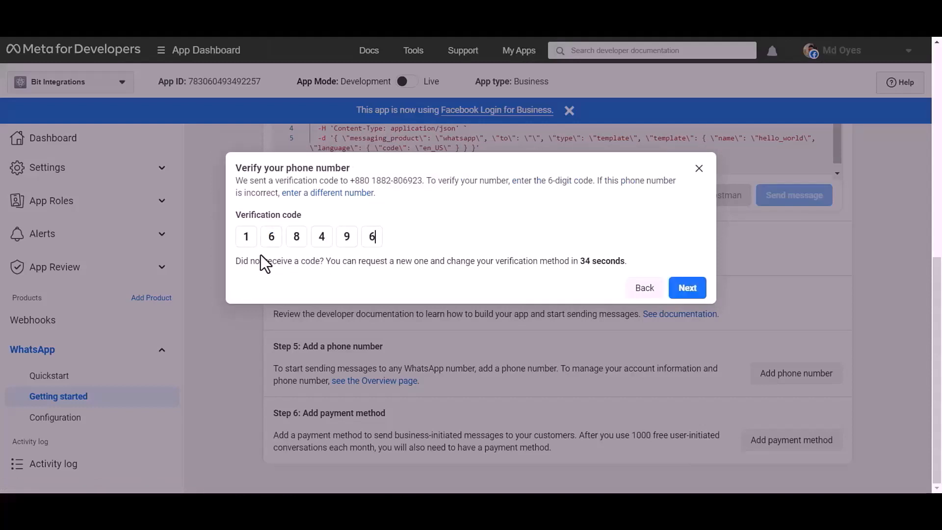
left_click(692, 291)
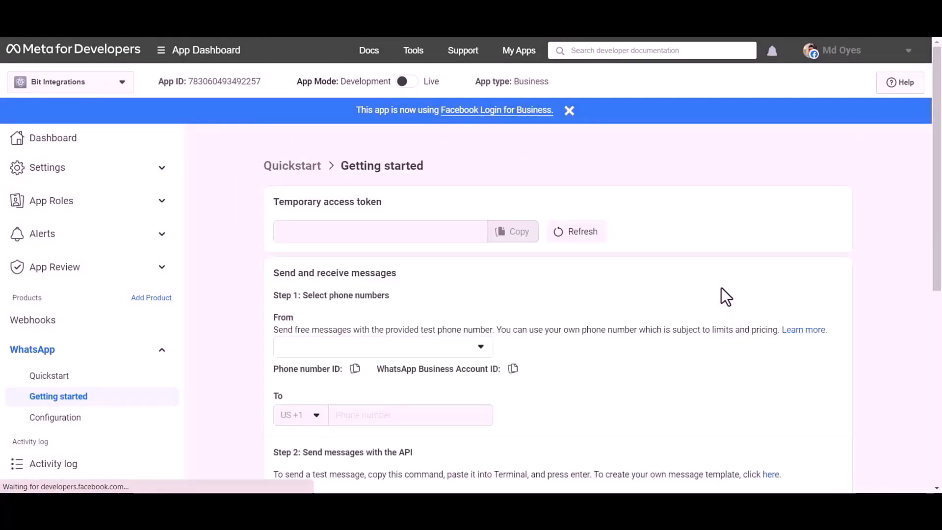
scroll(658, 246, "down", 12)
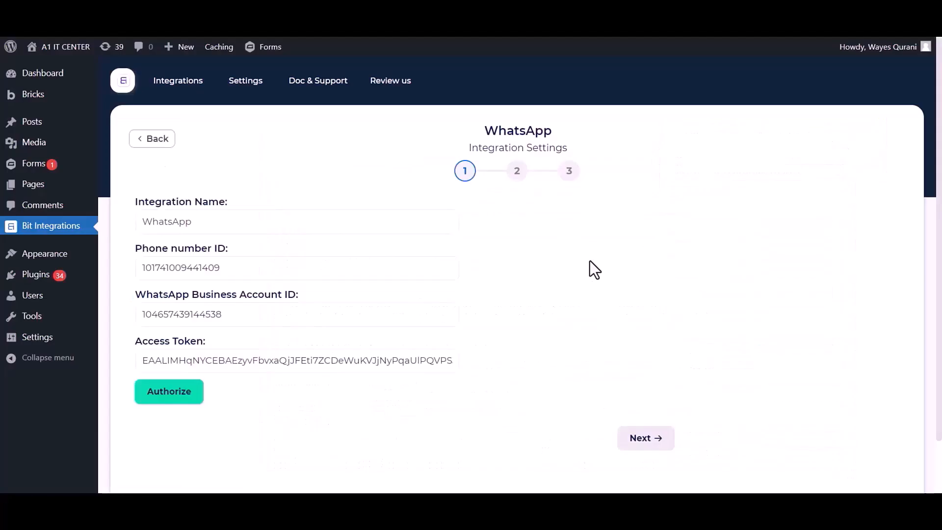
- In Bit Integrations, authorize the WhatsApp connection and proceed to the second step of the integration settings
left_click(175, 399)
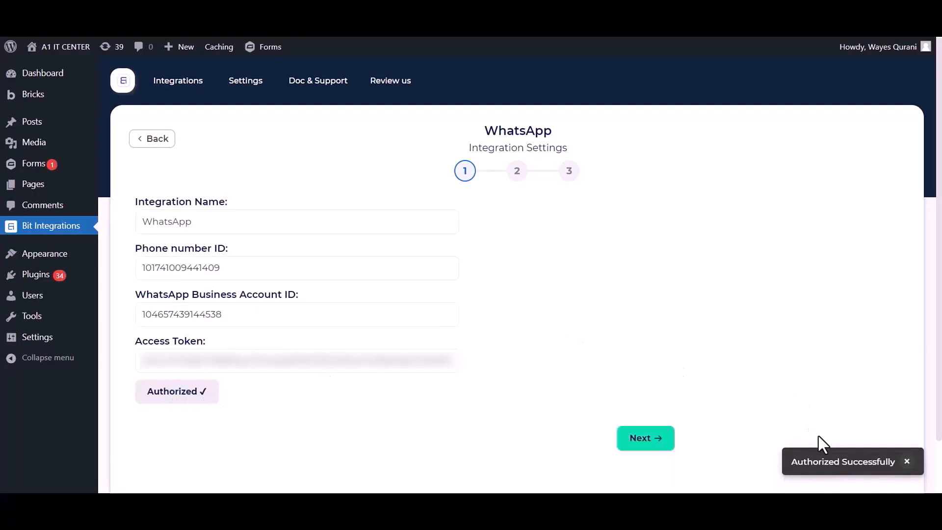
scroll(687, 364, "down", 1)
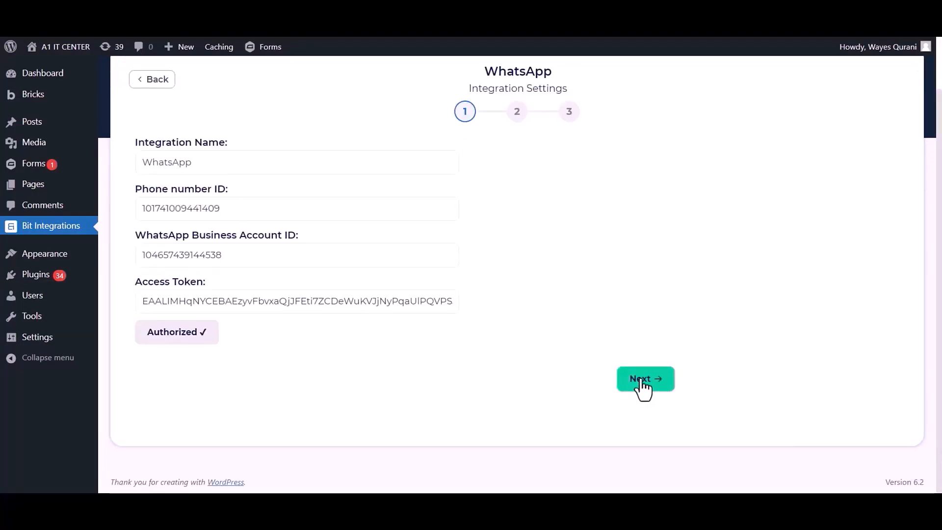
left_click(638, 380)
scroll(610, 246, "up", 1)
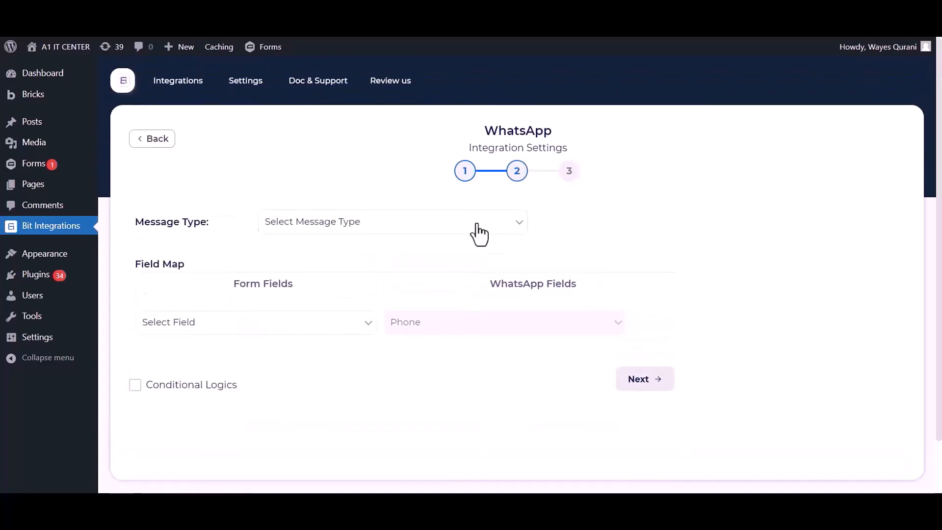
- Set the message type to Template and map the form's Phone field to the WhatsApp Phone field
left_click(361, 231)
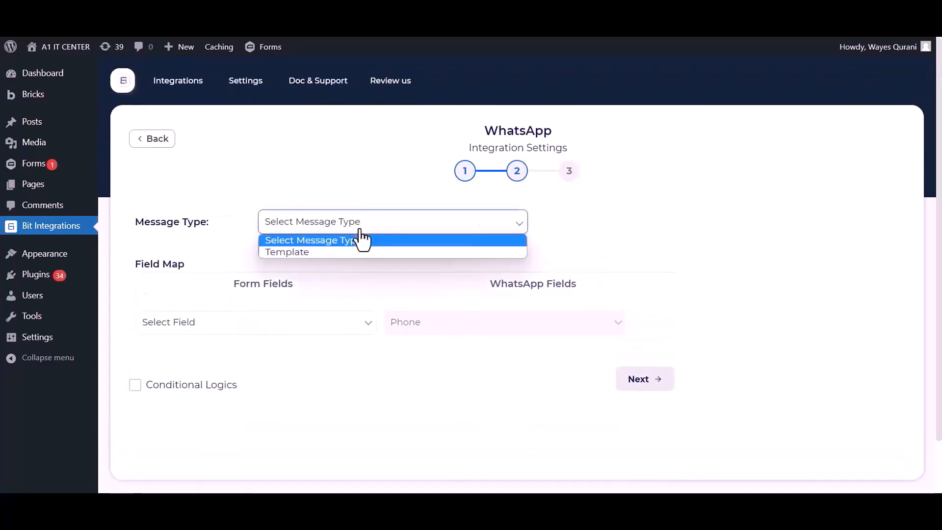
left_click(302, 252)
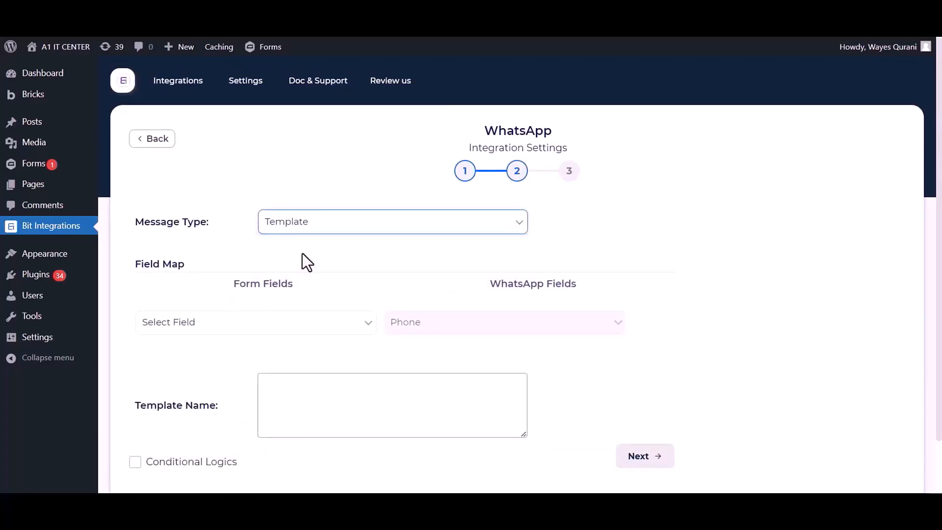
left_click(276, 325)
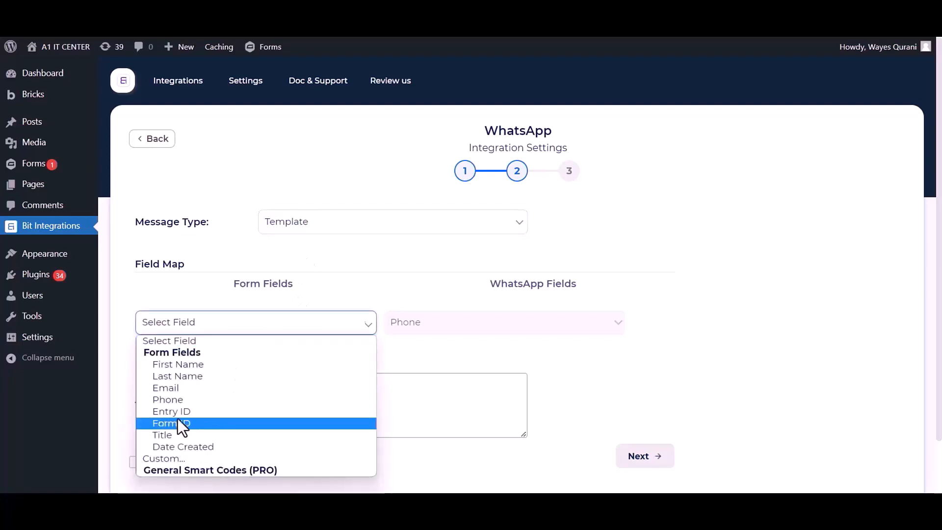
left_click(178, 397)
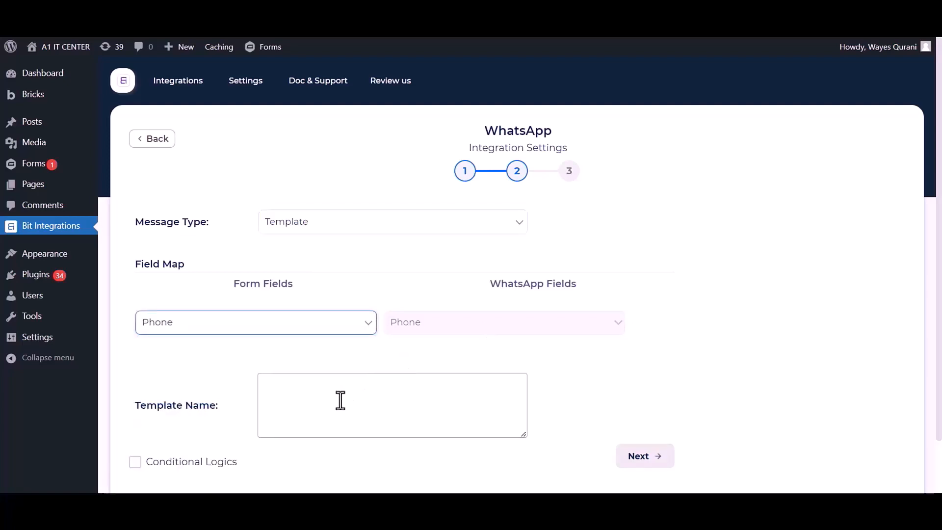
- Copy the hello_world template name from Meta's message templates and paste it as the Template Name in Bit Integrations
left_click(296, 400)
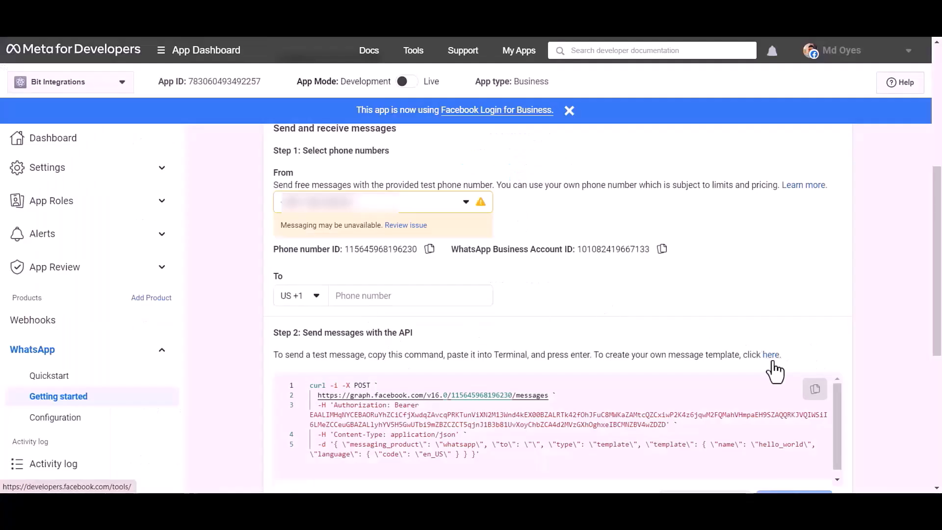
left_click(771, 358)
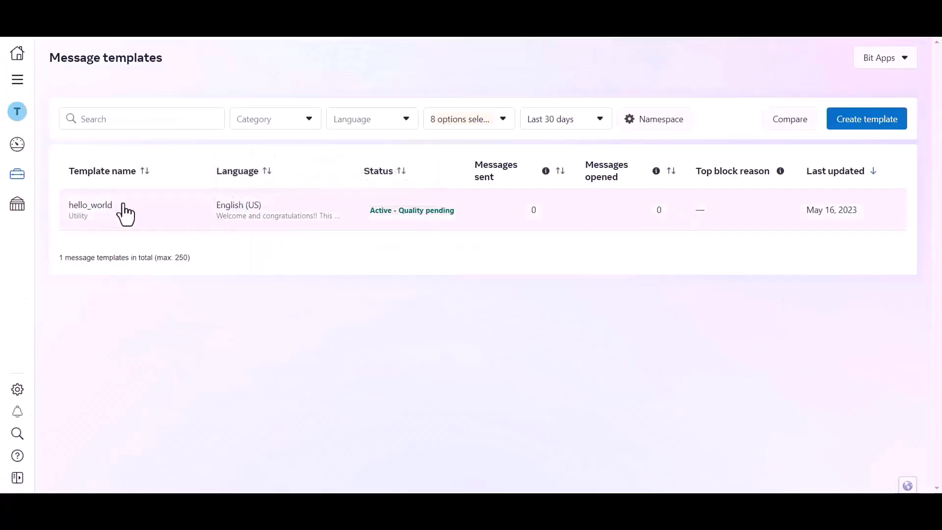
left_click(153, 205)
left_click_drag(64, 112, 125, 115)
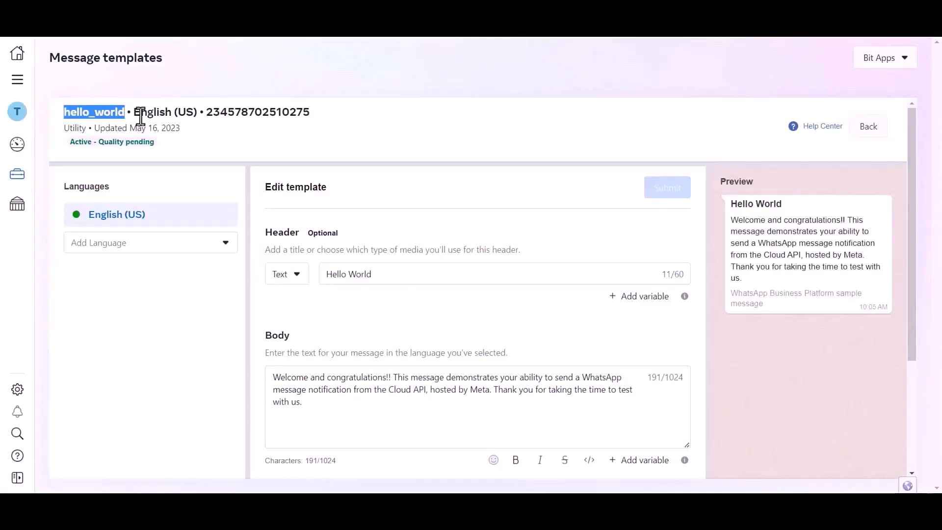
key("ctrl+c")
left_click(394, 389)
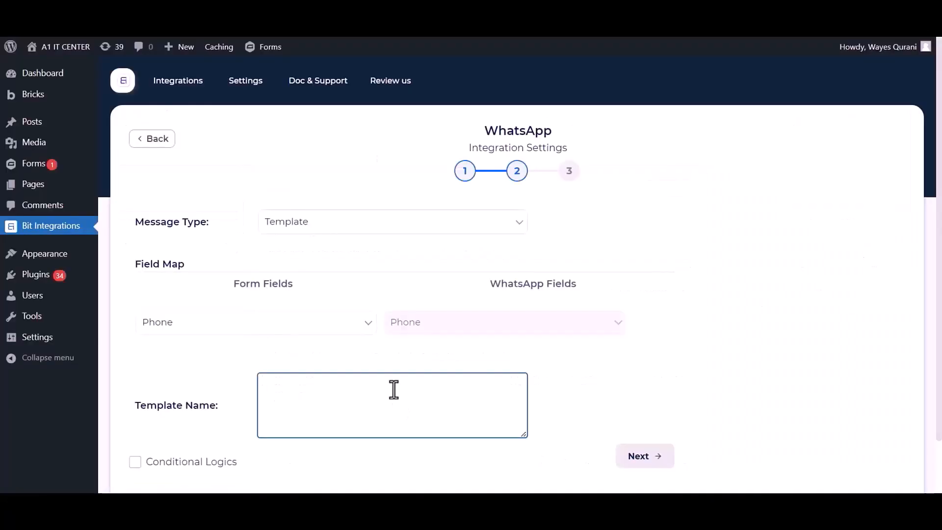
key("ctrl+v")
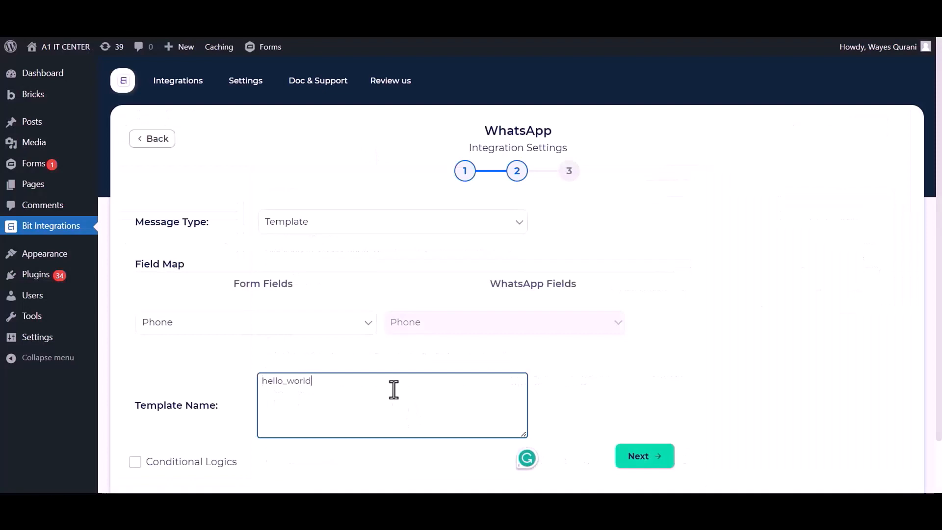
- Proceed to the final step of the WhatsApp integration, then finish and save it
left_click(561, 381)
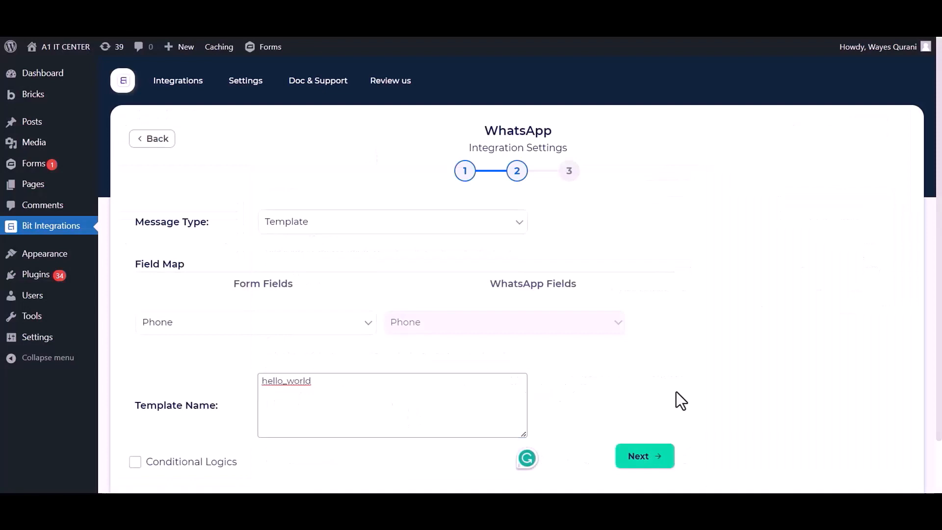
left_click(657, 459)
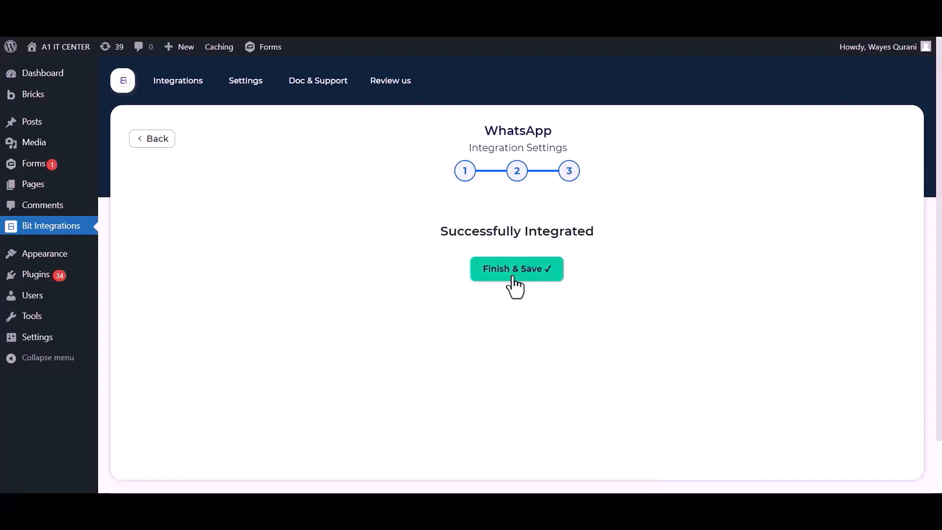
left_click(512, 279)
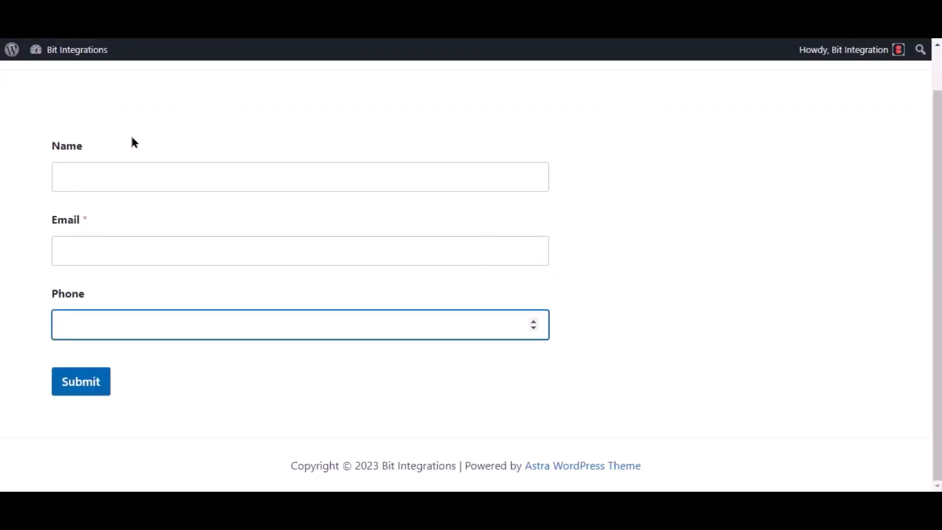
- Fill in the website form with the name Bit Integrations, the contact's e-mail and phone number, and submit it
left_click(104, 171)
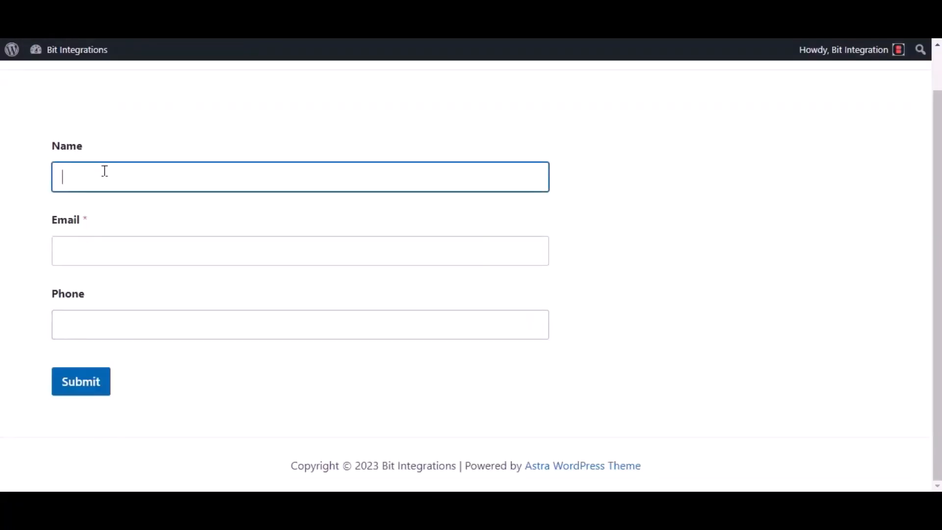
type("Bit Integrations")
left_click(90, 244)
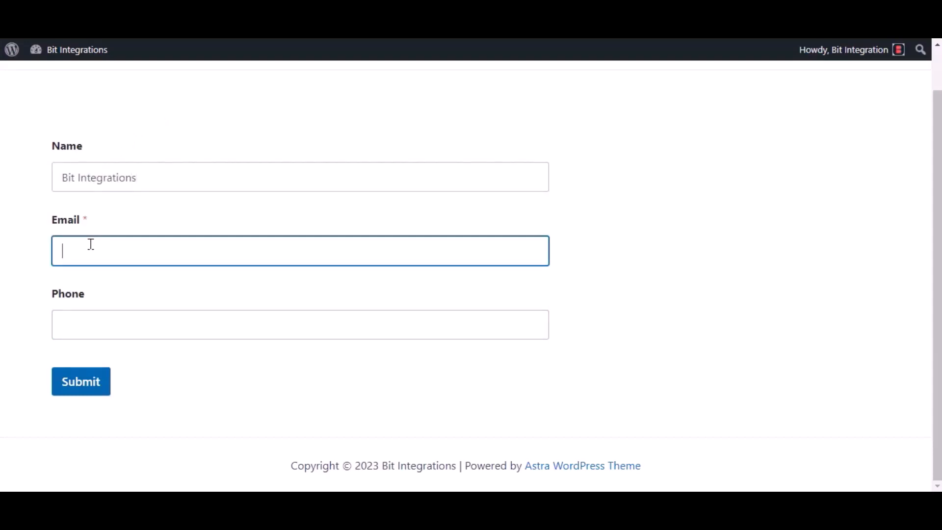
left_click(113, 334)
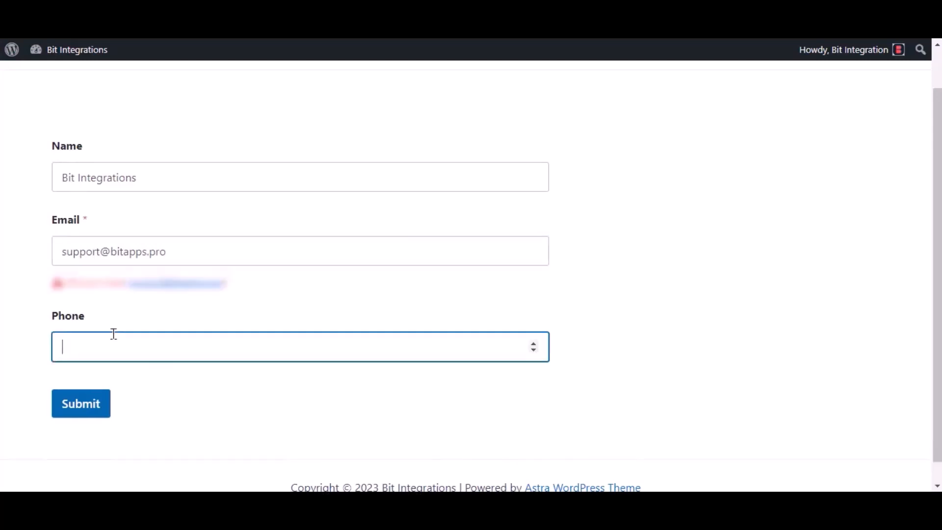
type("444555666")
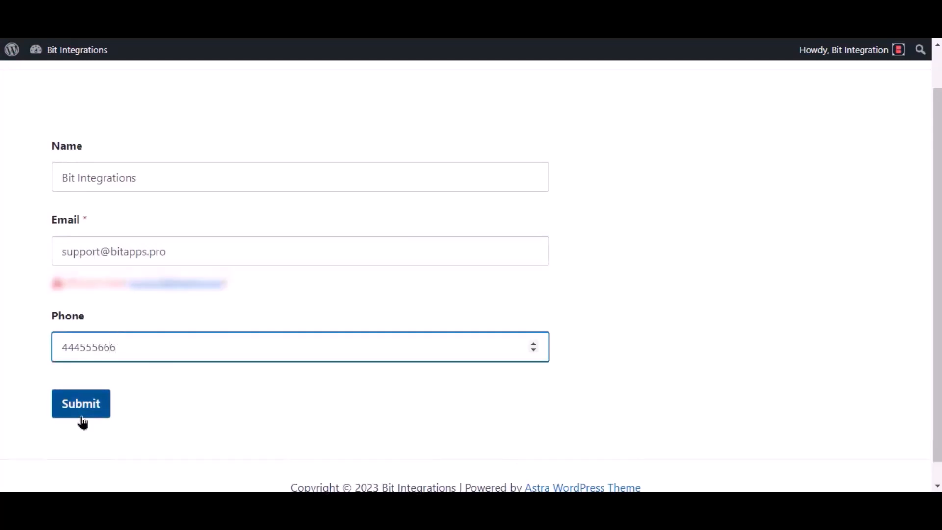
left_click(81, 408)
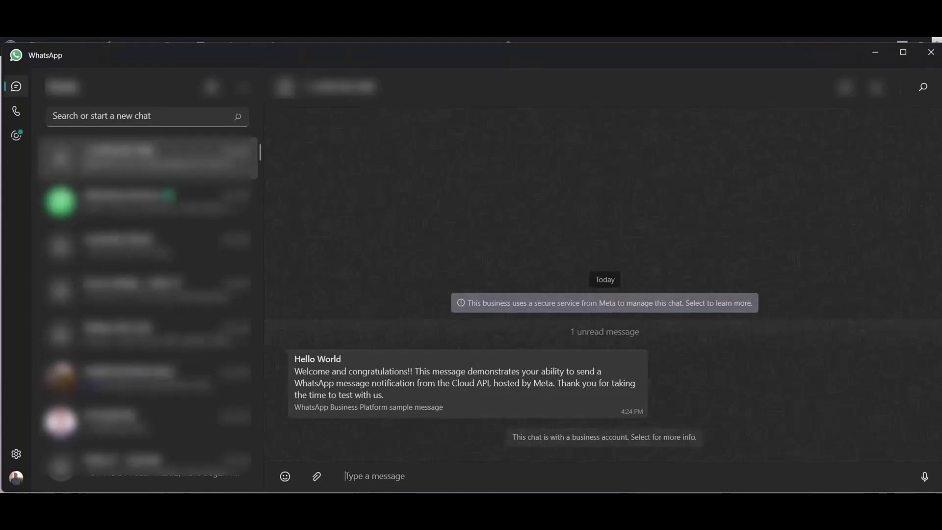
- Examine the message received in WhatsApp and compare it with the hello_world template preview in Meta's message templates
left_click_drag(293, 359, 474, 402)
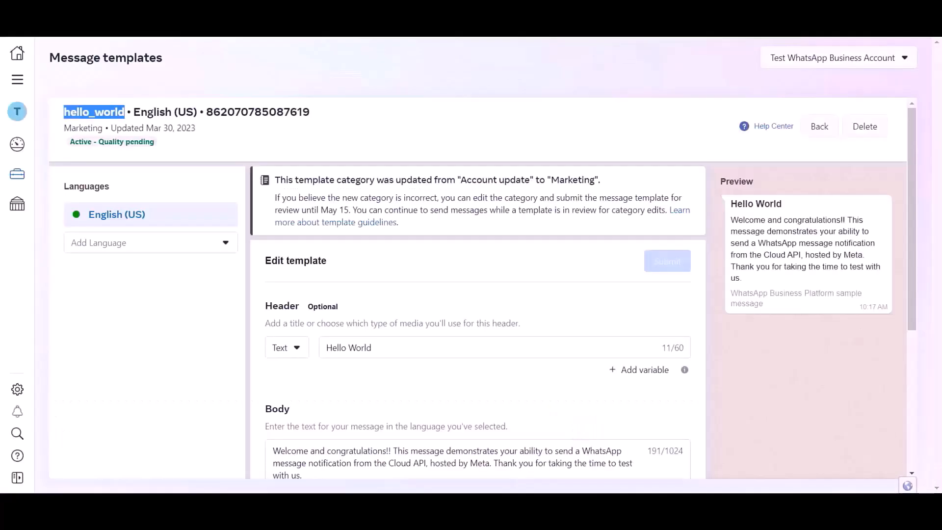
left_click(796, 274)
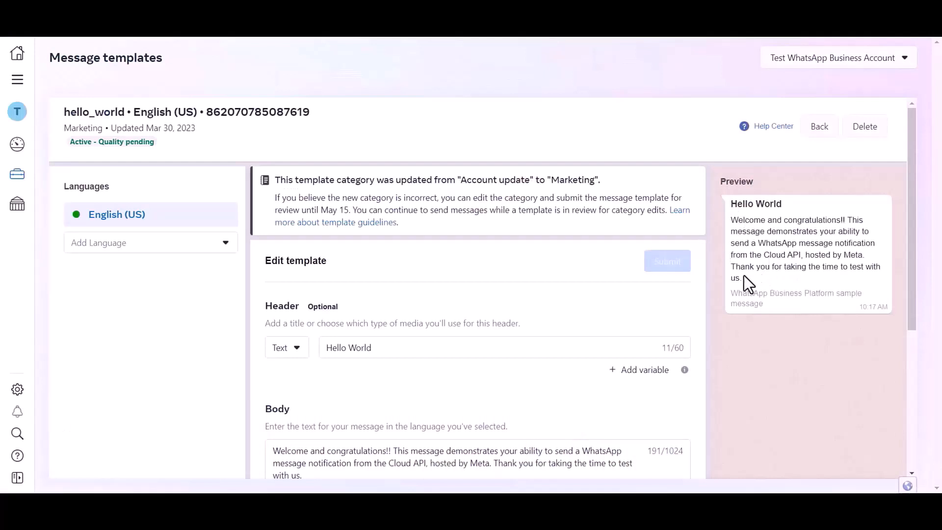